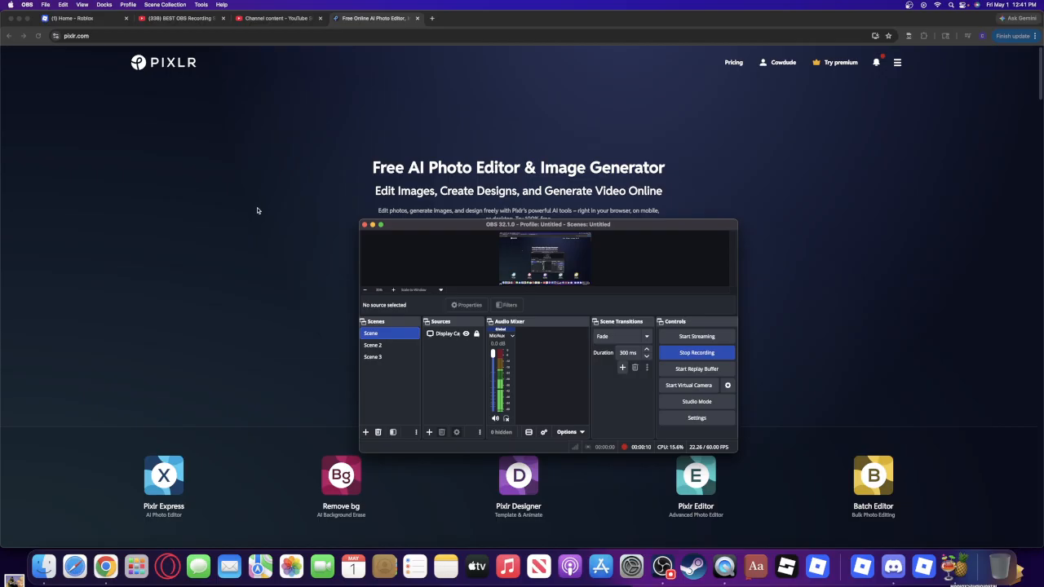
Close the OBS recording video's browser tab and open Pixlr Express from the Pixlr home page.
left_click(257, 211)
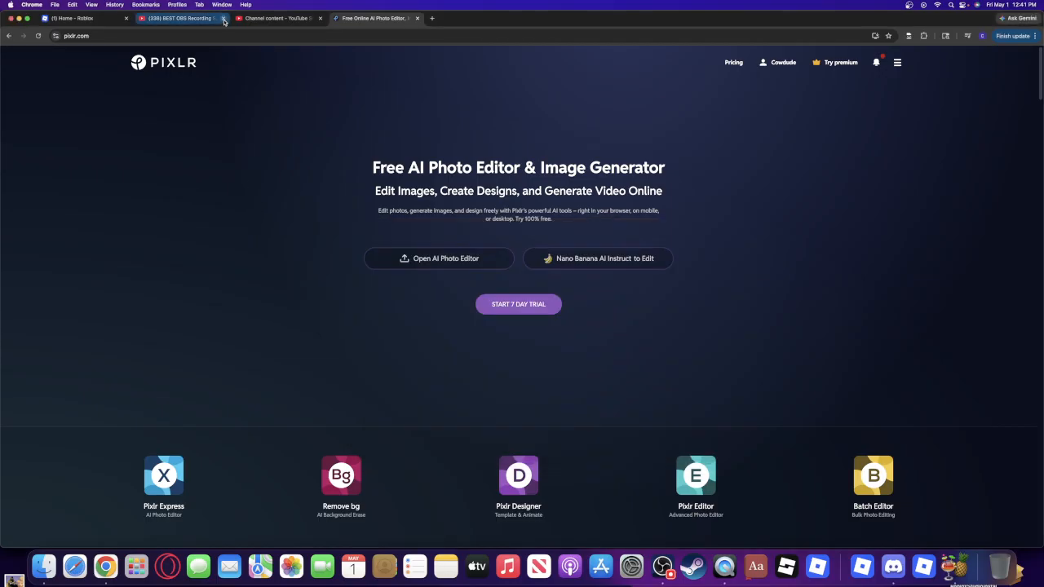
left_click(222, 18)
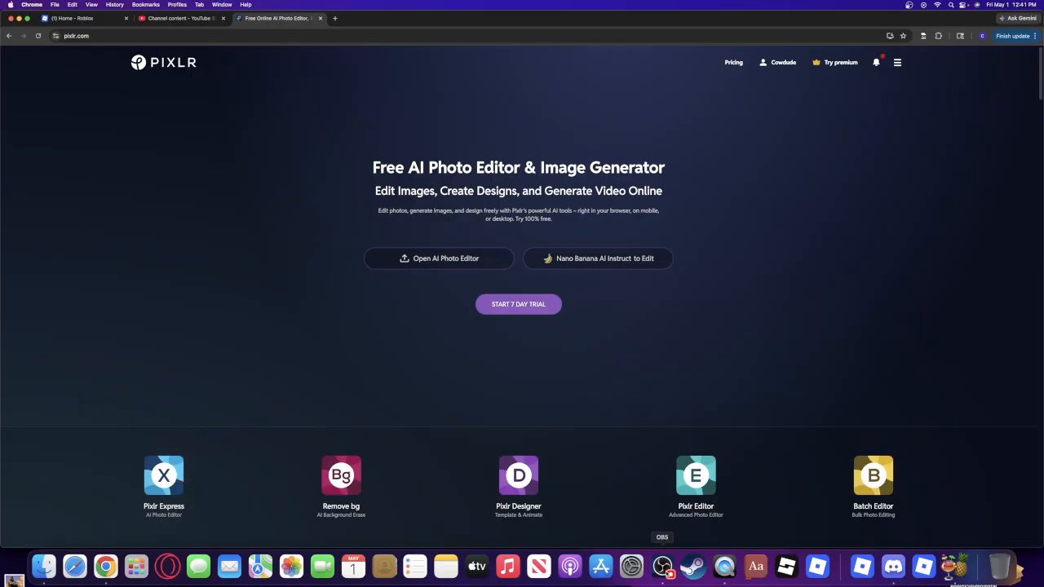
left_click(663, 566)
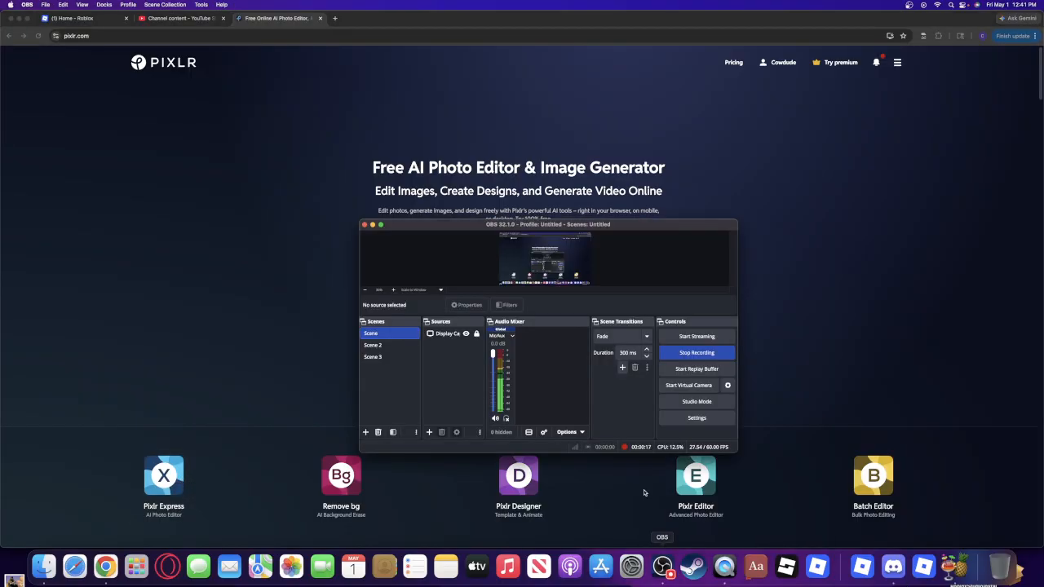
left_click(190, 385)
left_click(160, 493)
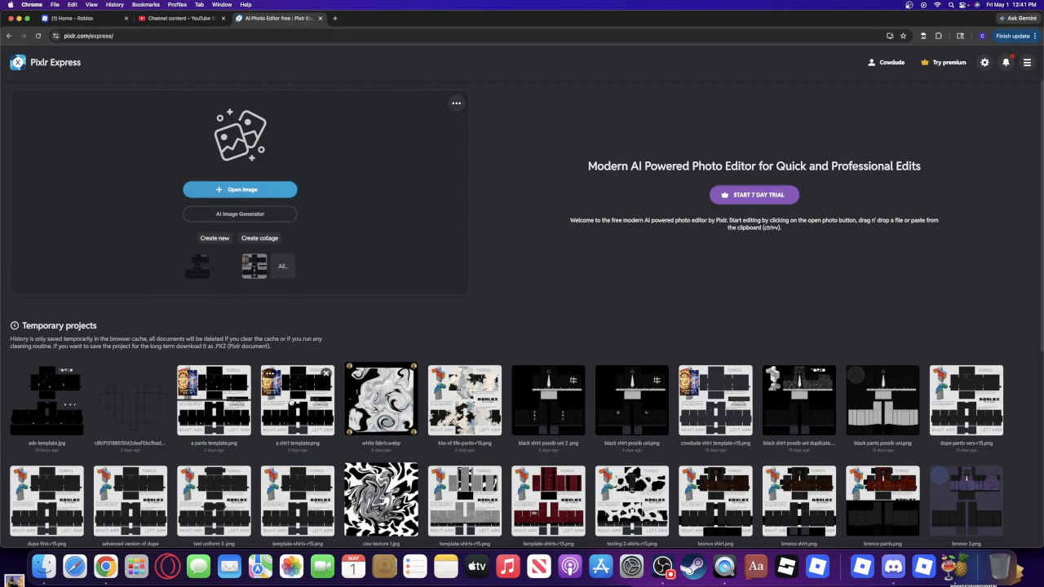
Browse and preview the shirt and pants template images in the Documents folder without opening any.
left_click(287, 194)
left_click(300, 196)
left_click(298, 206)
left_click(295, 217)
left_click(293, 227)
left_click(288, 240)
left_click(289, 205)
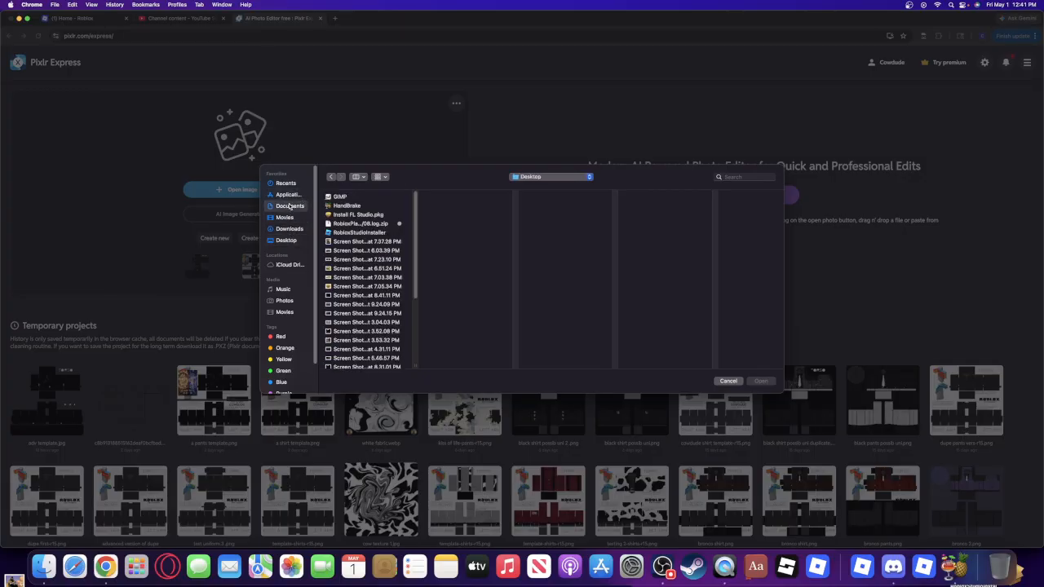
scroll(408, 233, "down", 2)
left_click(363, 201)
scroll(367, 244, "down", 3)
left_click(369, 281)
left_click(368, 270)
left_click(367, 254)
left_click(370, 244)
left_click(377, 236)
left_click(380, 229)
scroll(411, 248, "down", 3)
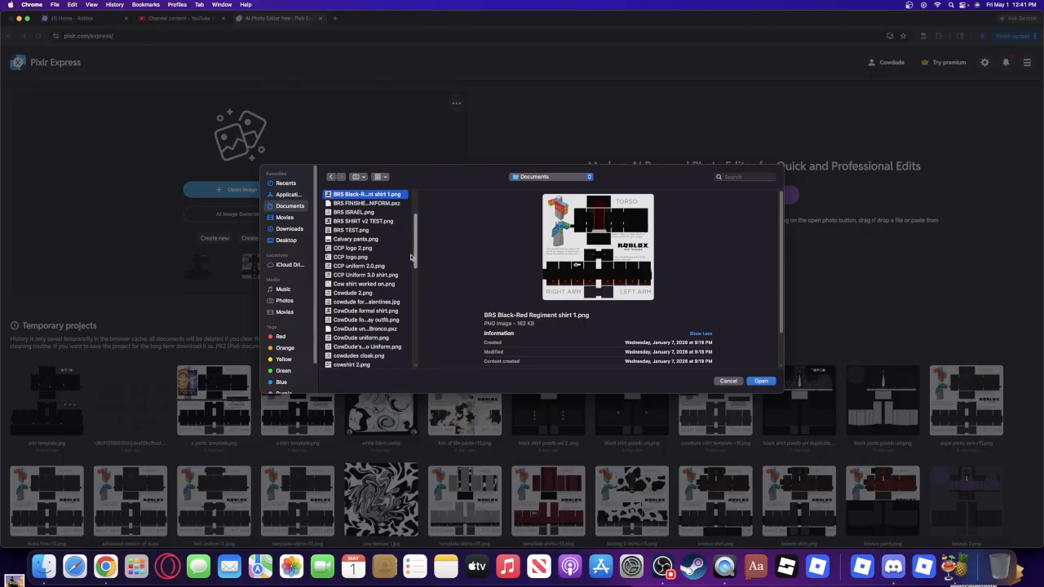
scroll(403, 269, "down", 5)
left_click(385, 291)
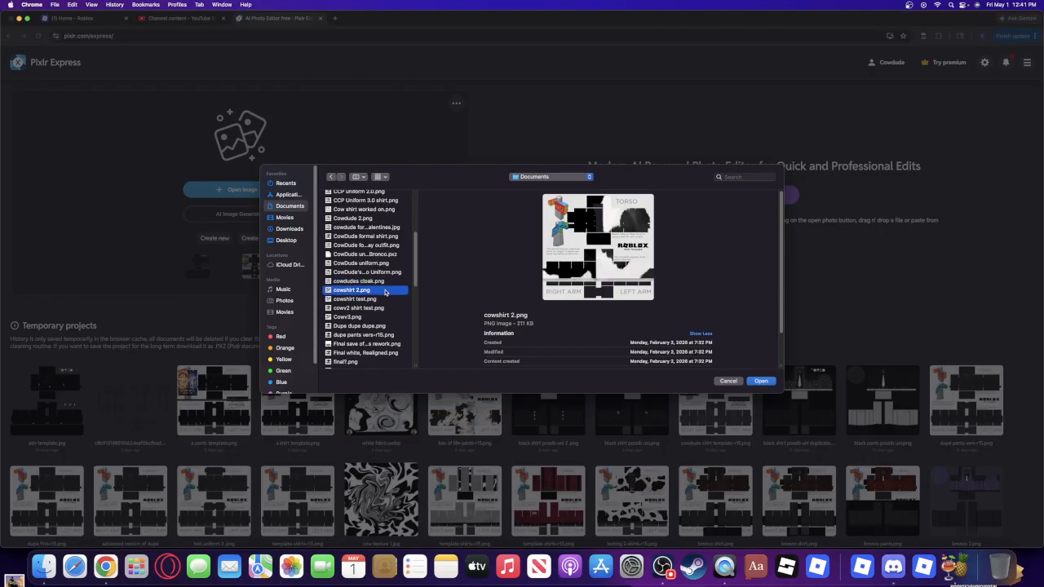
left_click(384, 282)
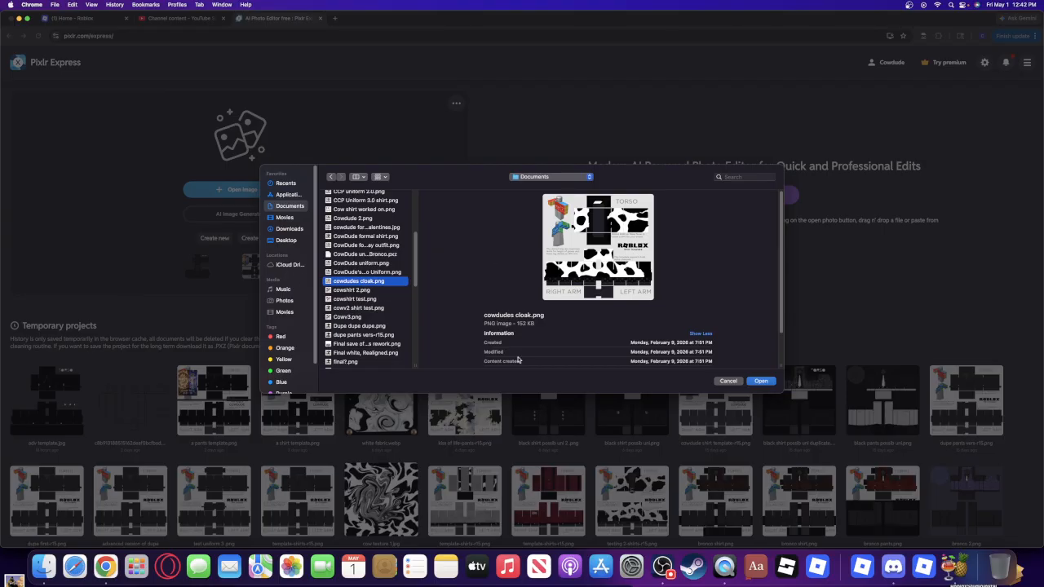
left_click(393, 298)
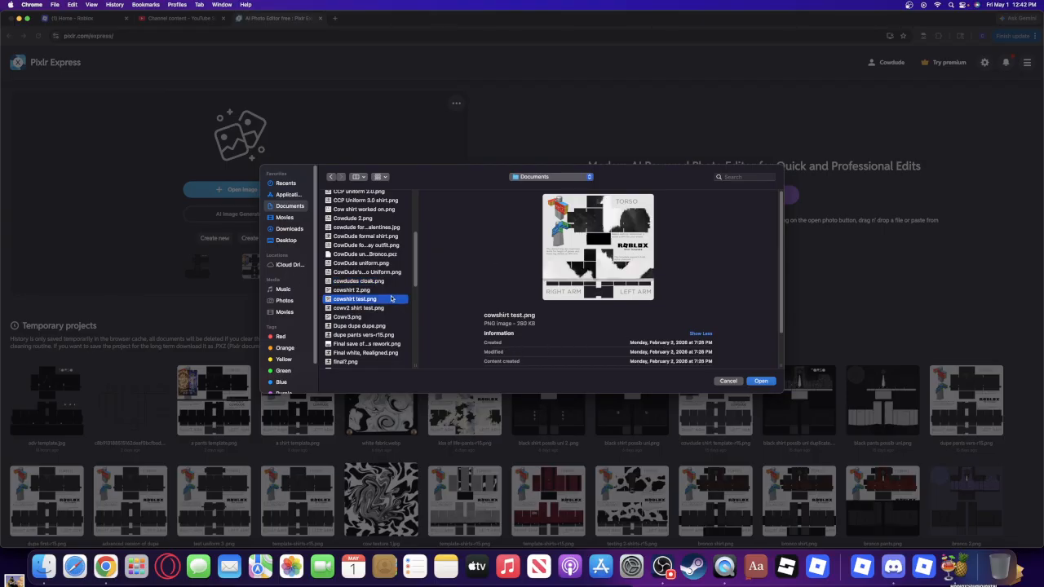
scroll(371, 297, "down", 4)
left_click(371, 294)
left_click(374, 302)
left_click(380, 266)
left_click(378, 249)
left_click(373, 265)
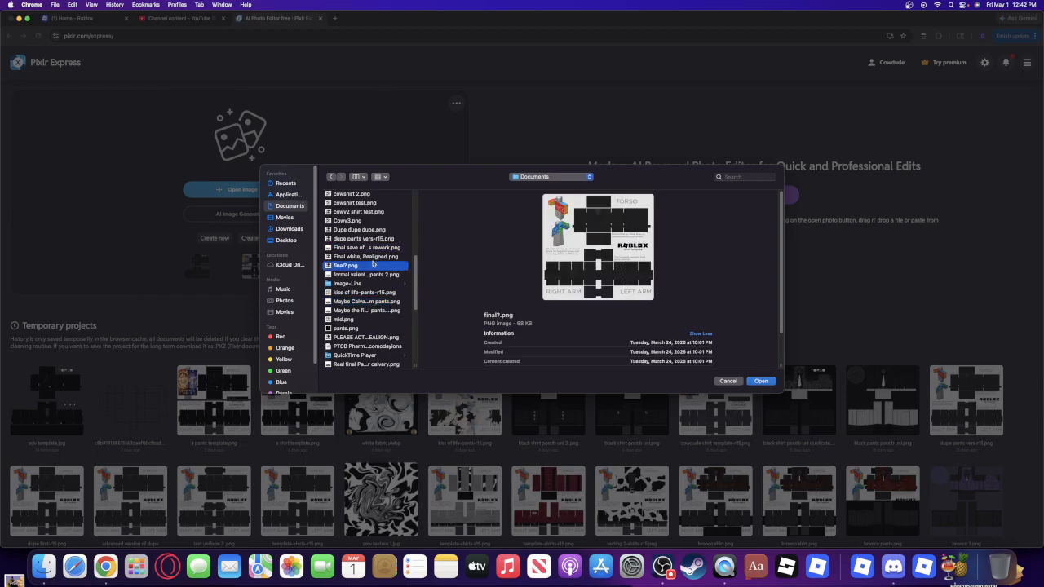
scroll(412, 302, "down", 5)
left_click(729, 381)
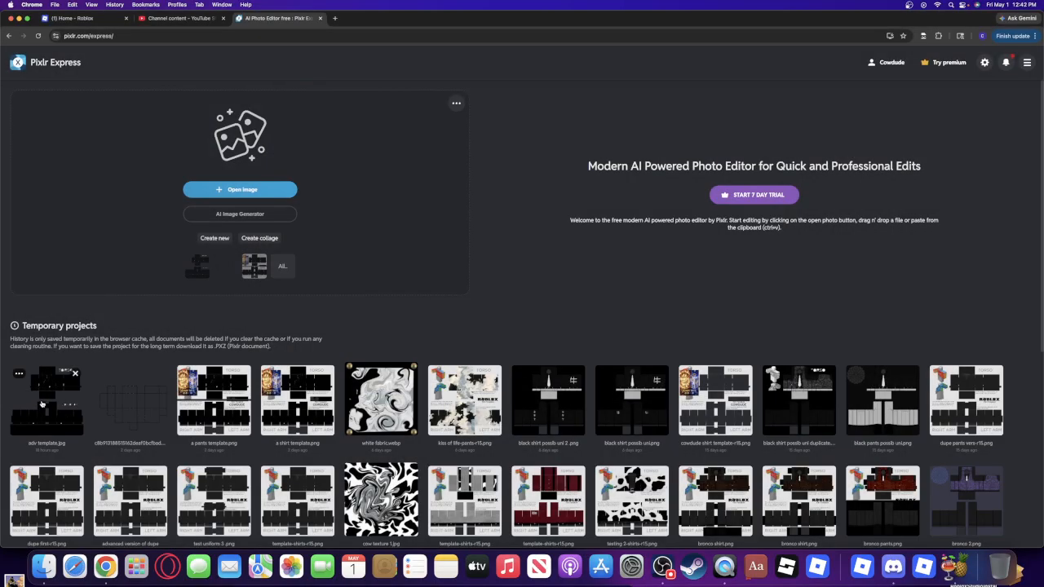
Open the adv template.jpg temporary project and make the hidden A test shirt black.png Copy layer visible.
left_click(42, 404)
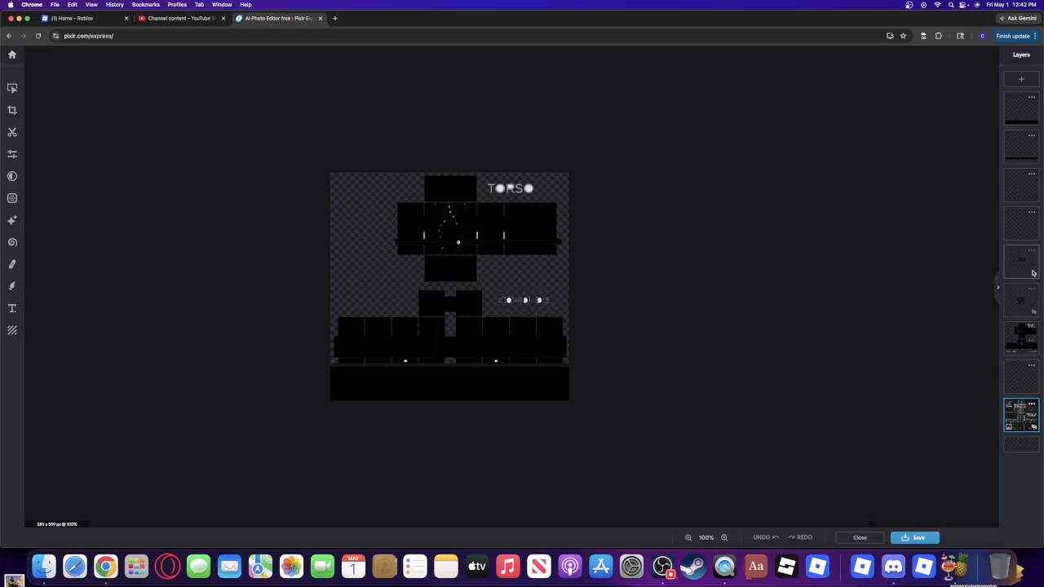
left_click(1021, 261)
left_click(1021, 299)
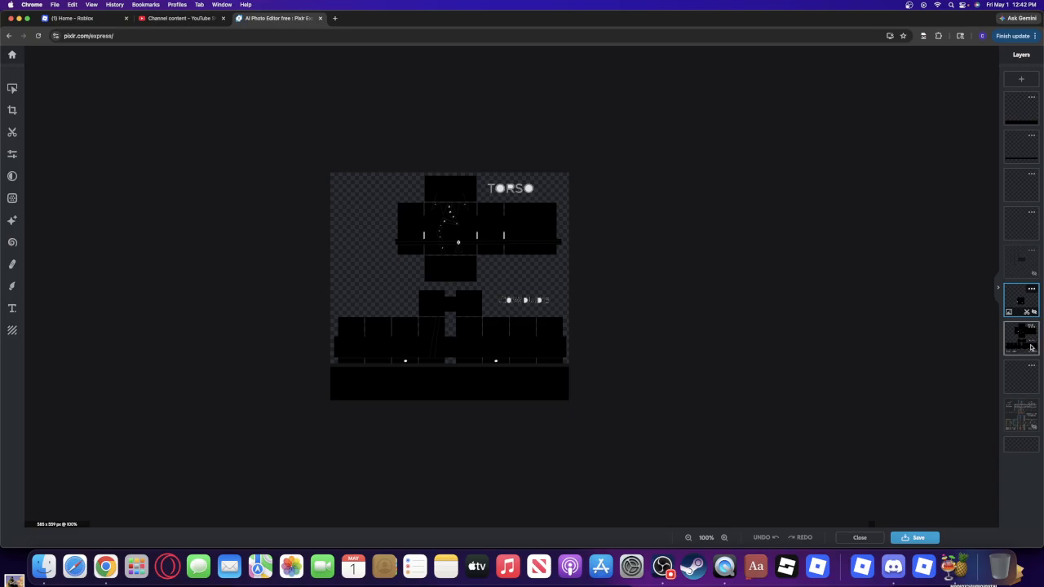
left_click(1032, 299)
left_click(1032, 299)
left_click(1033, 314)
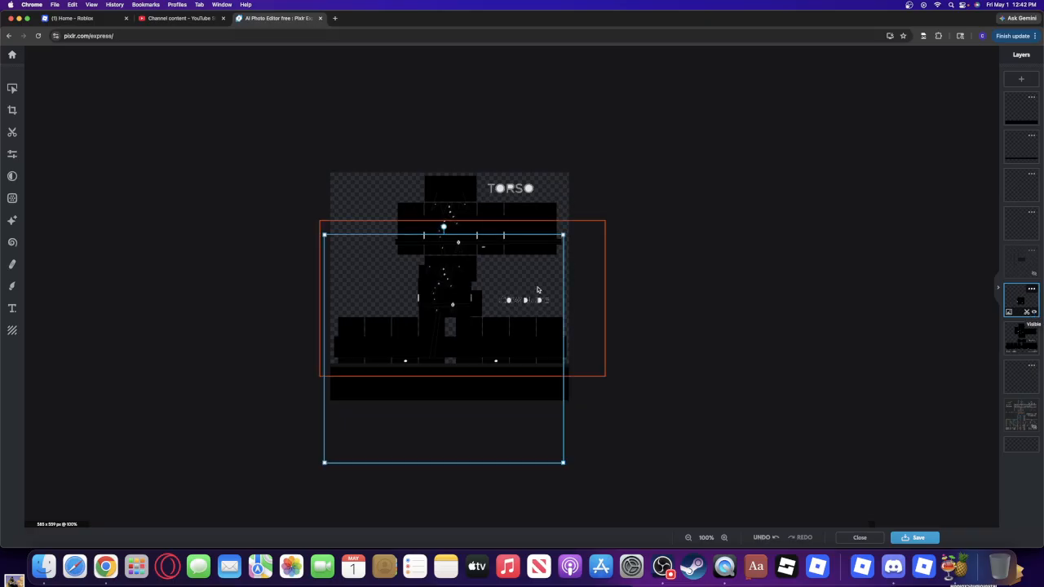
Lock the positions of the hidden image layer above the shirt copy and the layer directly above it.
left_click(725, 538)
left_click(726, 537)
left_click(725, 538)
left_click(725, 538)
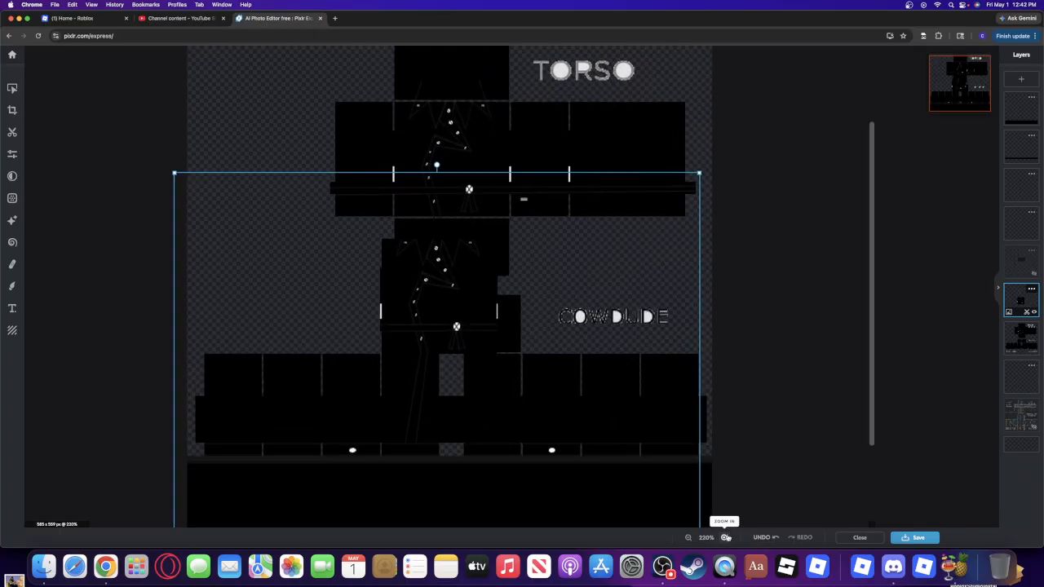
left_click(725, 538)
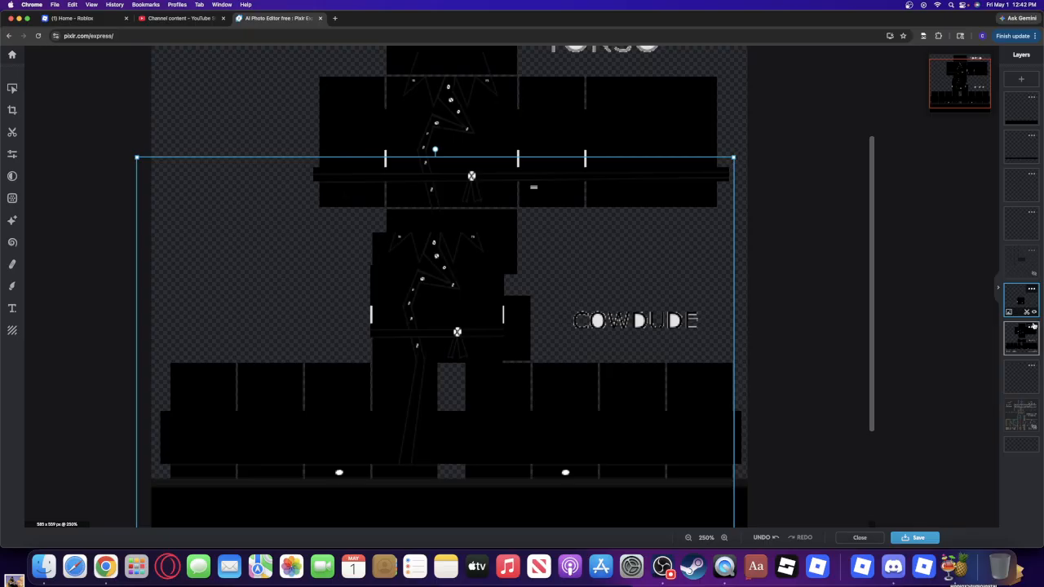
left_click(1032, 328)
left_click(1027, 299)
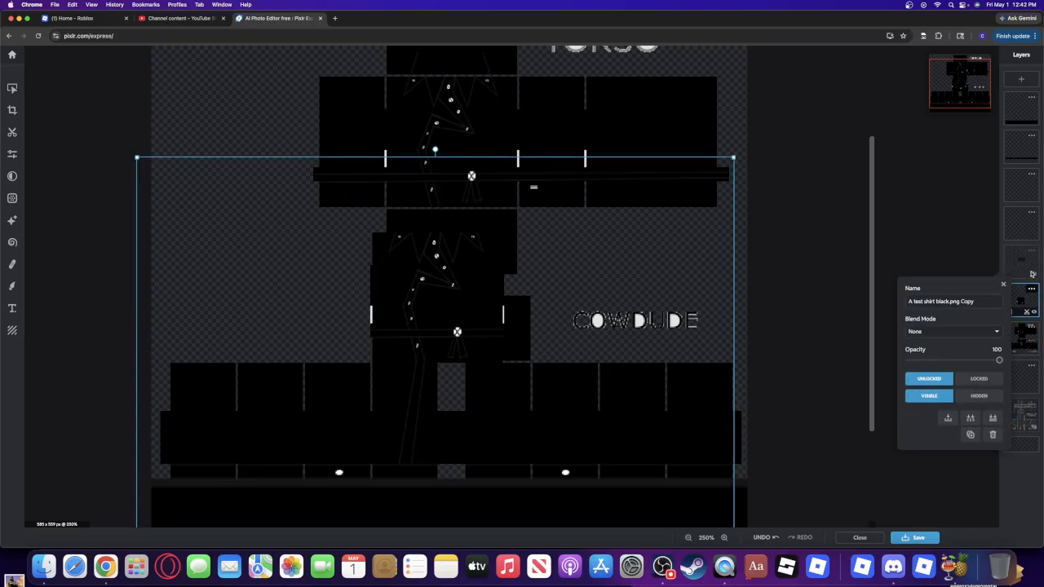
left_click(1027, 263)
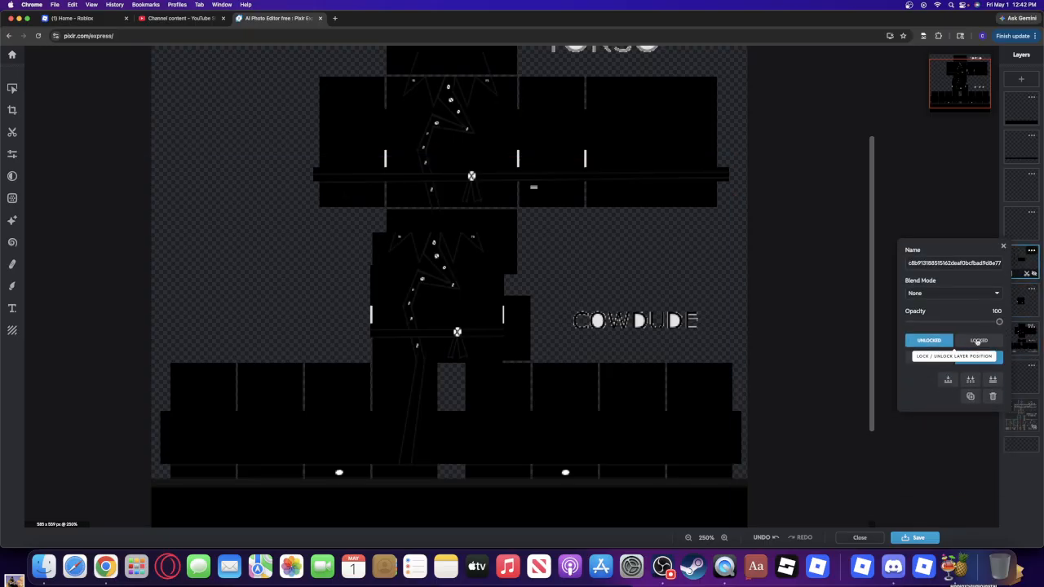
left_click(1024, 222)
left_click(979, 304)
Lock the positions of Layer 5 and the two layers above it, including the topmost Layer 9.
left_click(1026, 185)
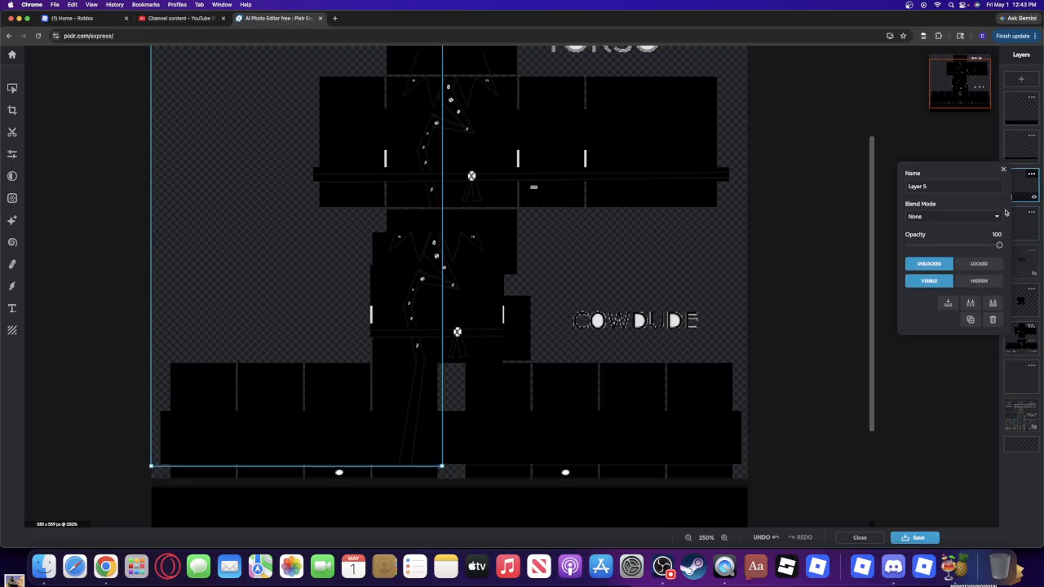
left_click(976, 264)
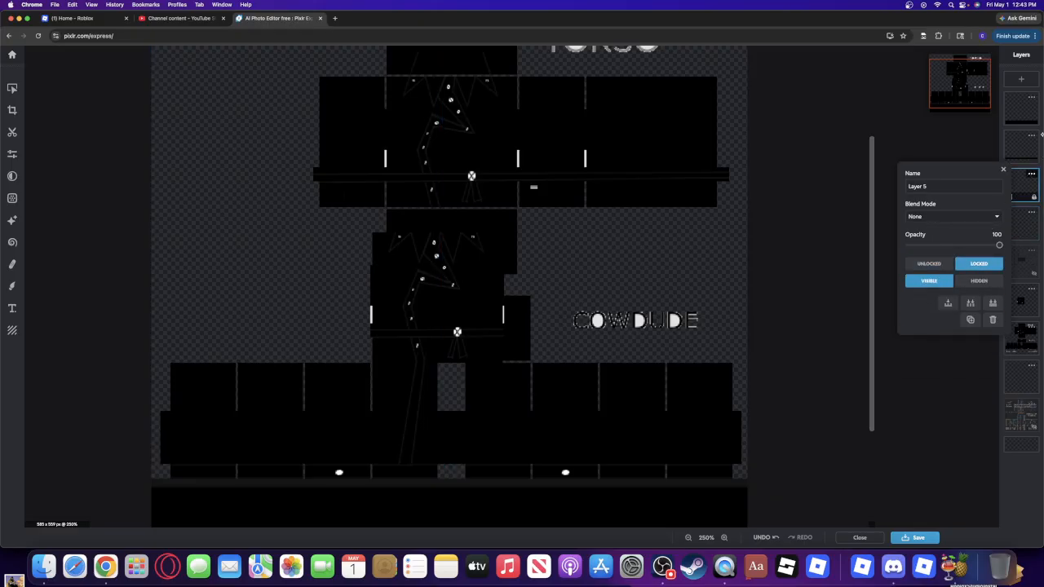
left_click(1030, 138)
left_click(1024, 104)
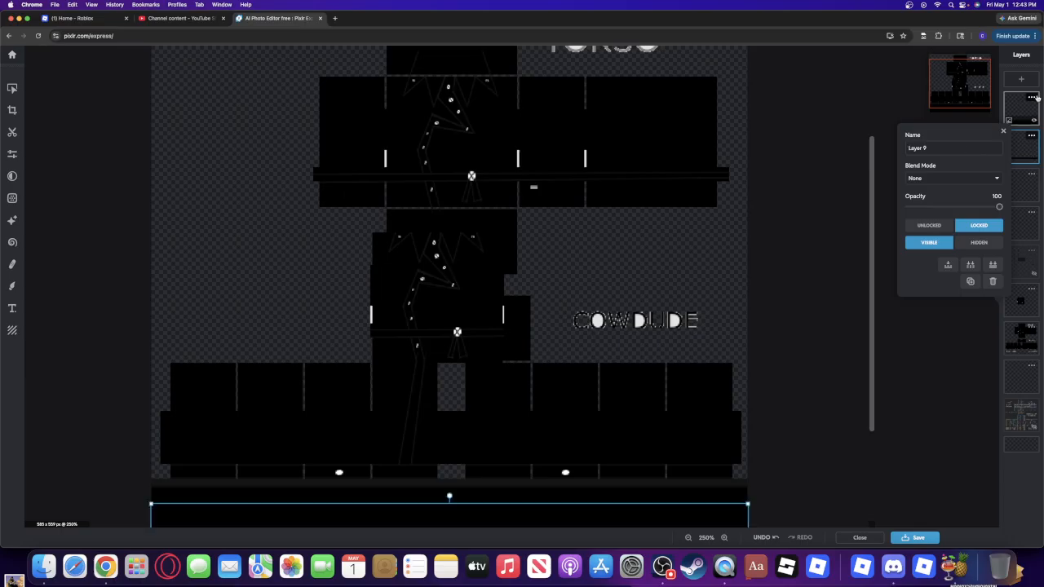
left_click(979, 187)
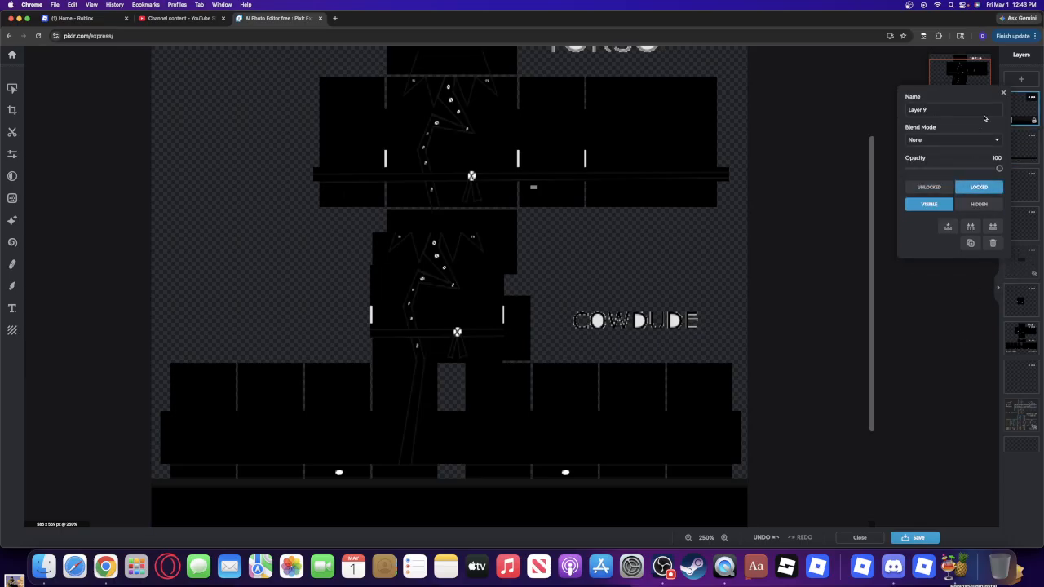
left_click(1003, 92)
Move the A test shirt black.png Copy layer slightly up and right over the middle of the template.
left_click(1027, 291)
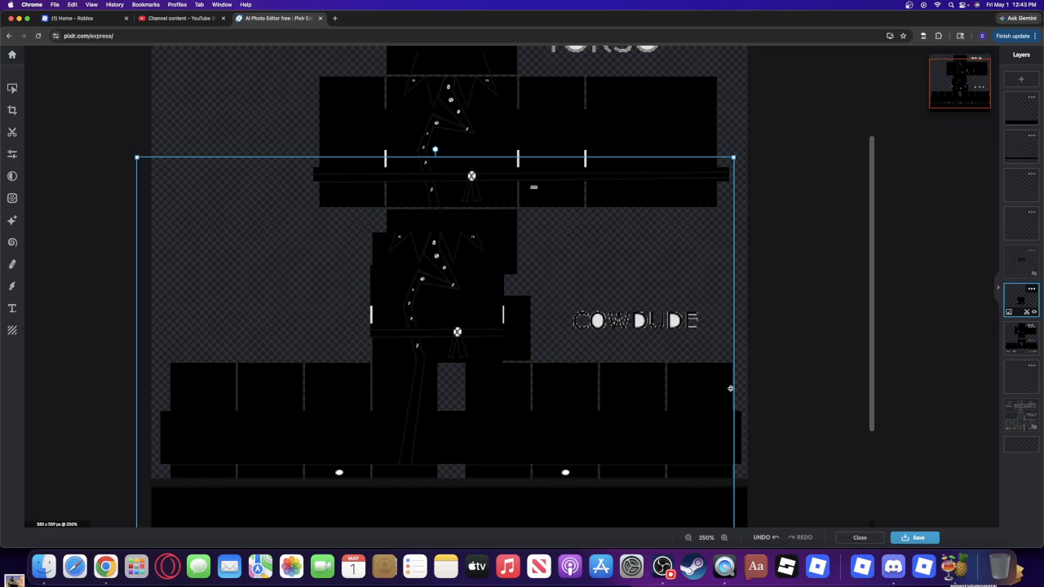
scroll(848, 461, "down", 5)
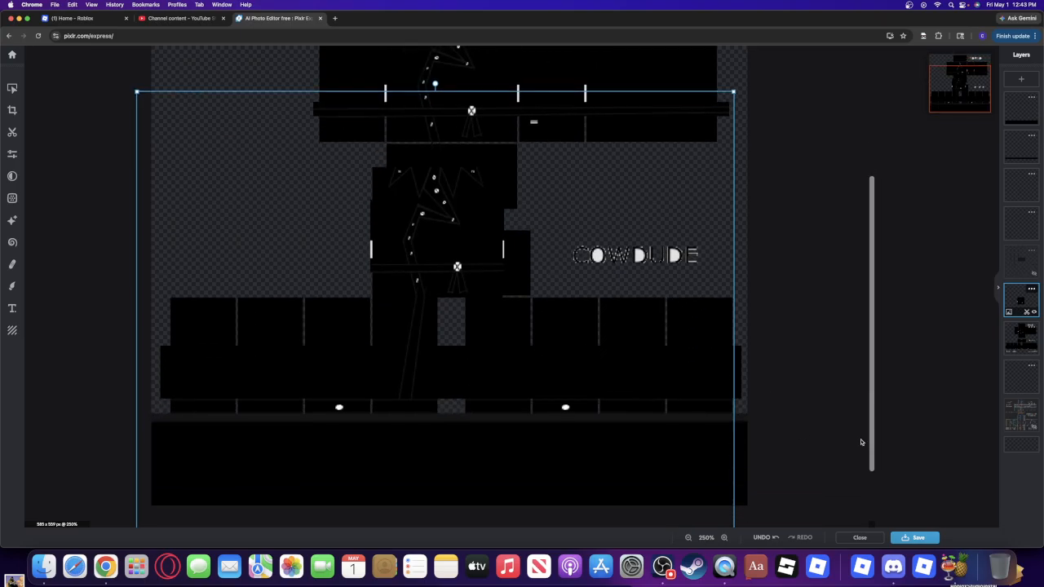
scroll(846, 481, "down", 2)
scroll(841, 490, "up", 6)
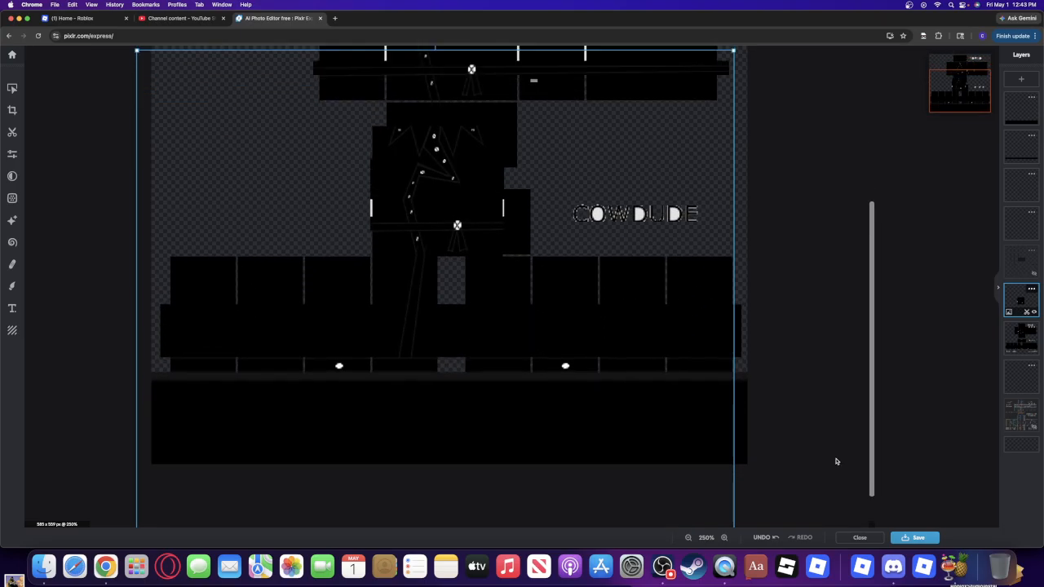
scroll(845, 406, "up", 1)
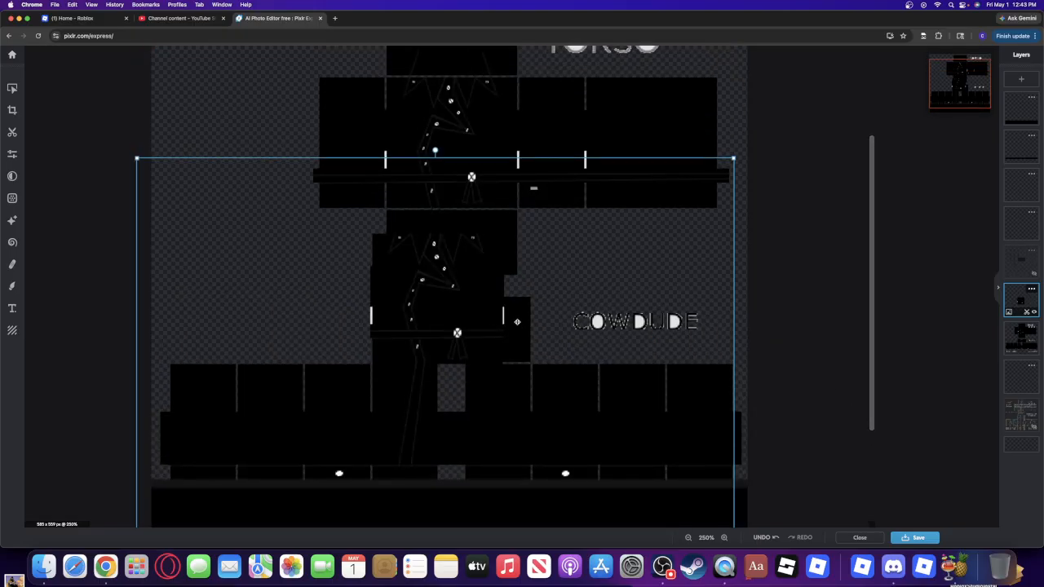
left_click_drag(516, 321, 517, 324)
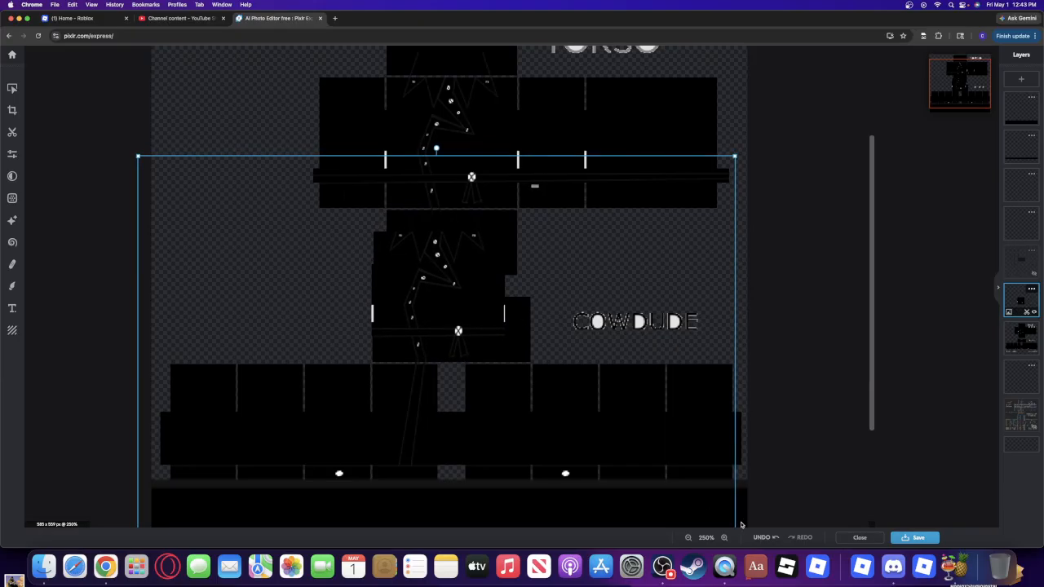
Fine-tune the shirt copy layer's position slightly down and left against the template's panel edges, and deselect it.
left_click(724, 538)
left_click(725, 538)
left_click(725, 538)
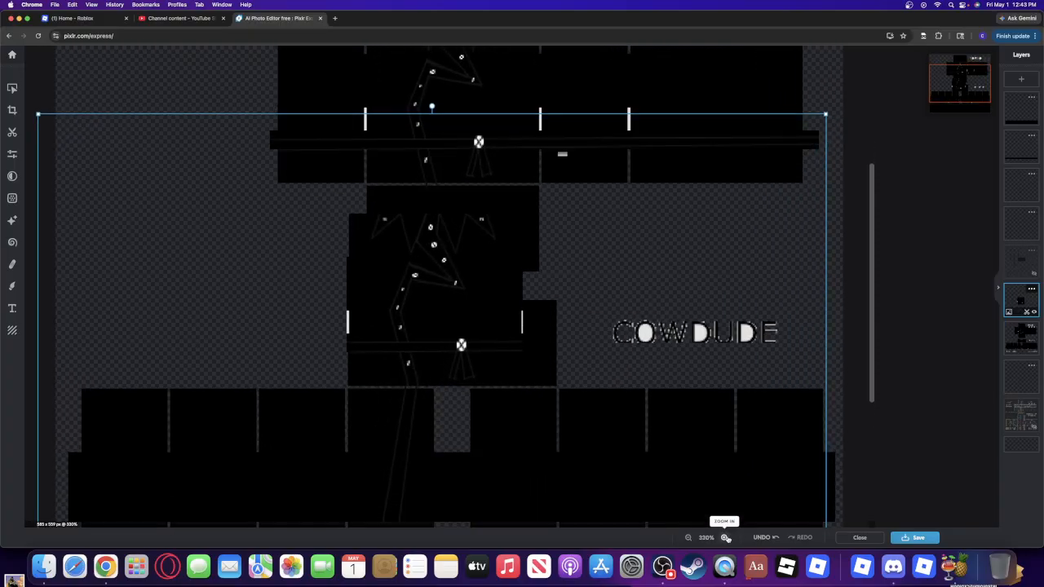
left_click(724, 538)
left_click_drag(424, 307, 424, 311)
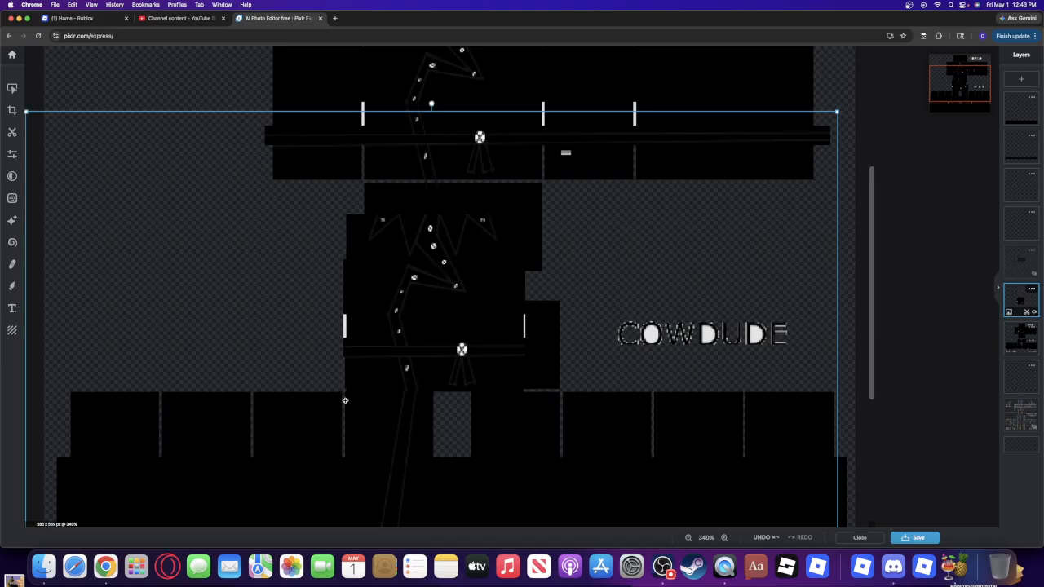
left_click_drag(362, 375, 362, 375)
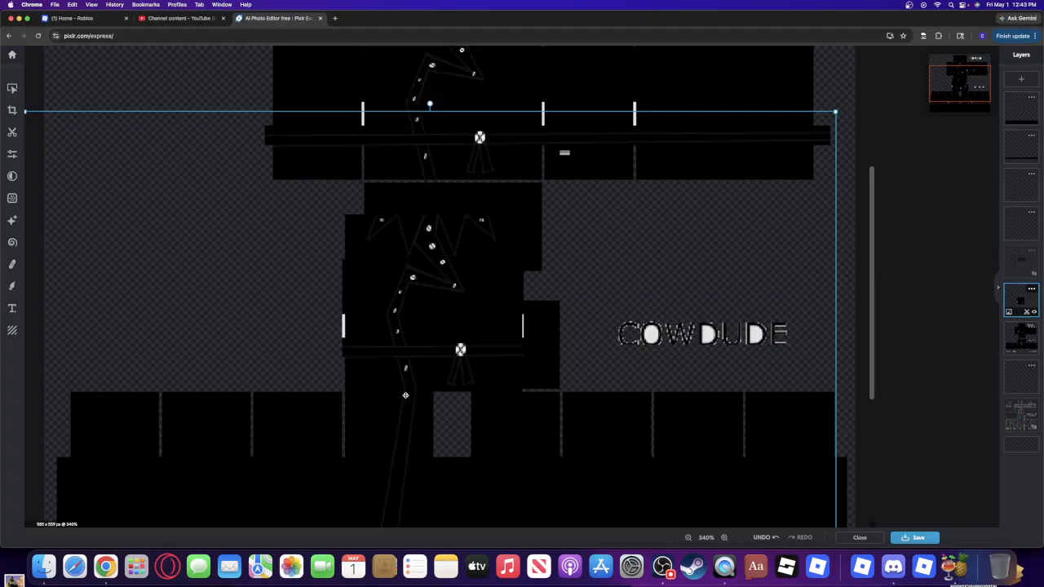
left_click(688, 537)
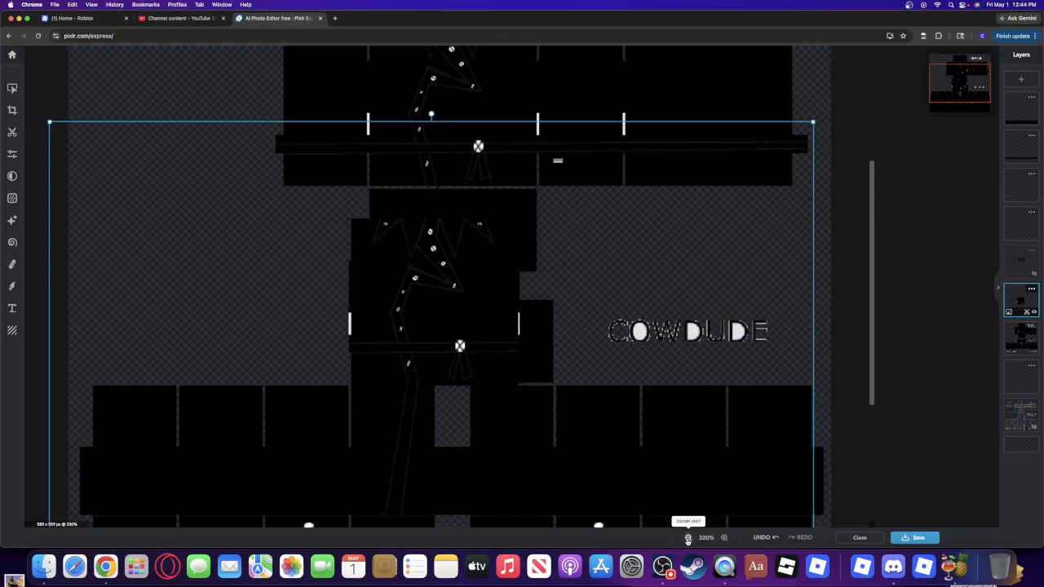
left_click(688, 538)
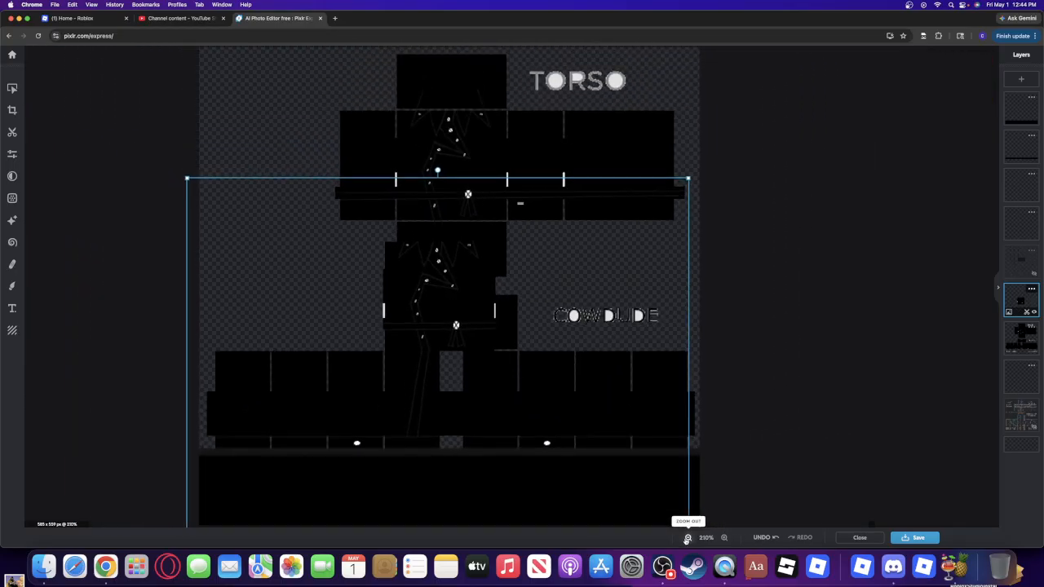
left_click(688, 537)
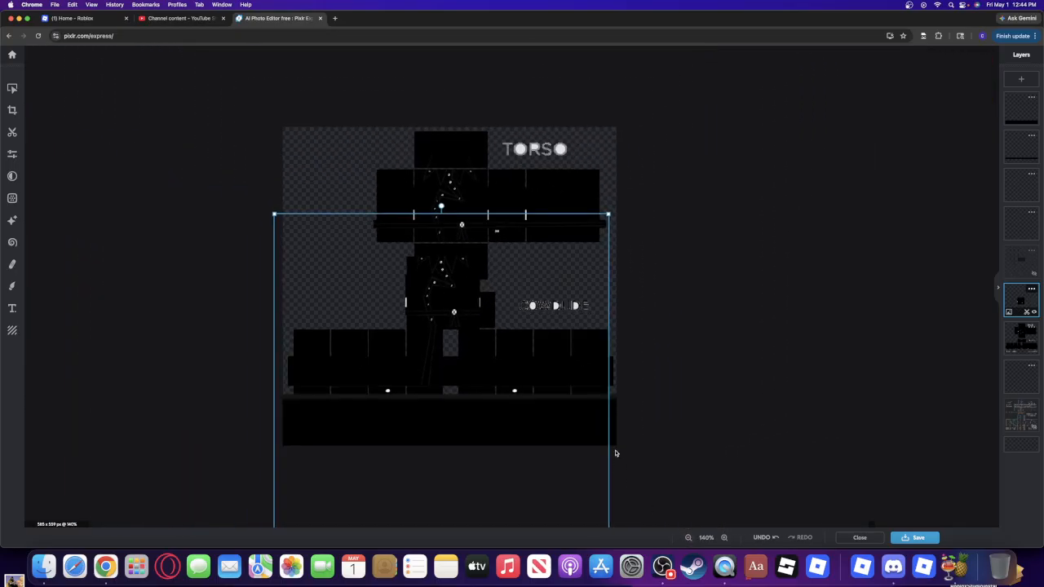
mouse_move(593, 438)
left_mouse_down()
mouse_move(607, 387)
mouse_move(599, 349)
mouse_move(592, 438)
left_mouse_up()
left_click(765, 333)
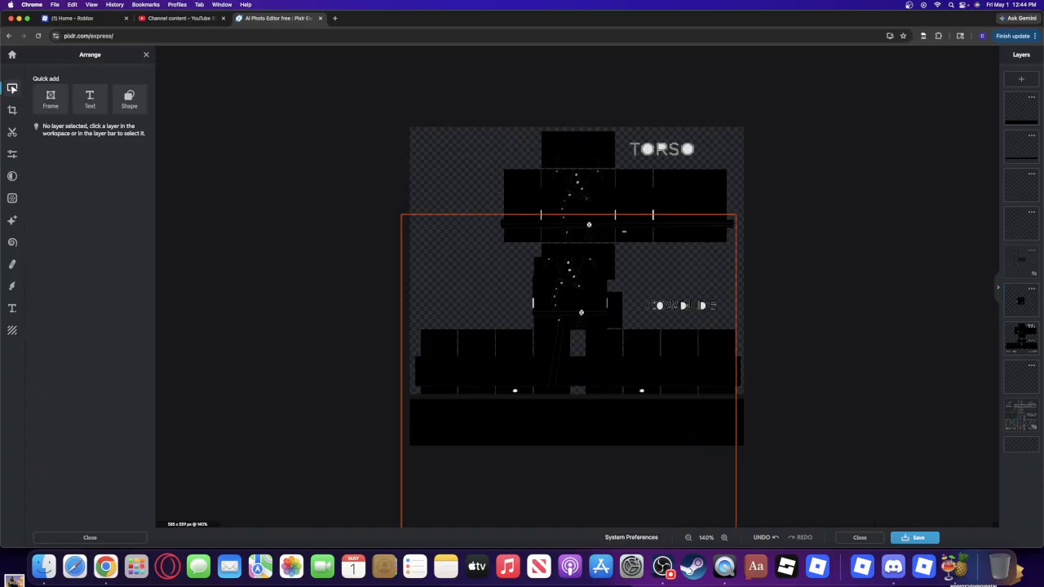
Remove the white fill of the COWDUDE lettering from the A test shirt black.png layer using Magic Cutout in Remove mode.
left_click(12, 133)
left_click(1020, 336)
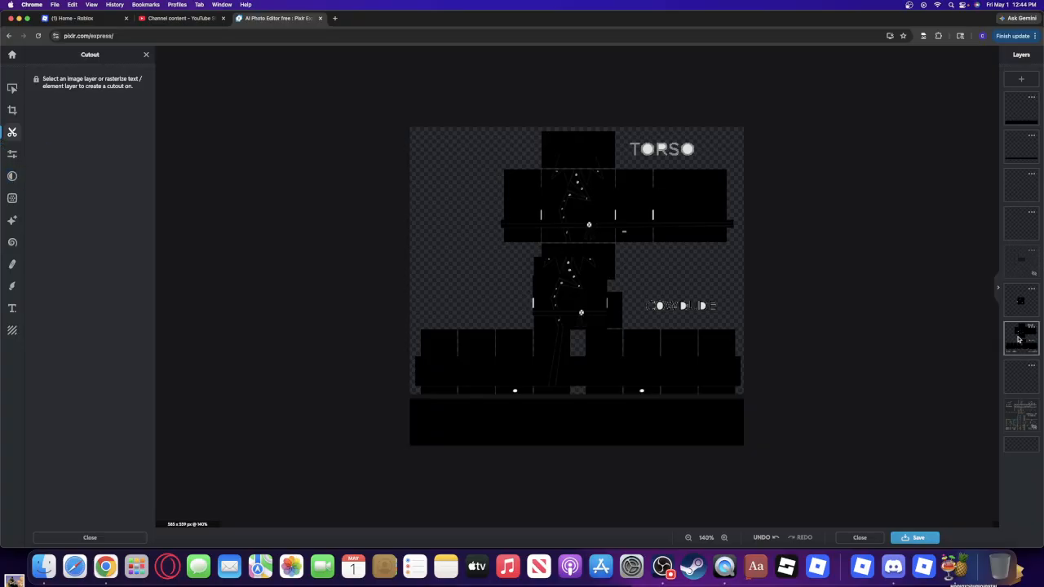
left_click(76, 124)
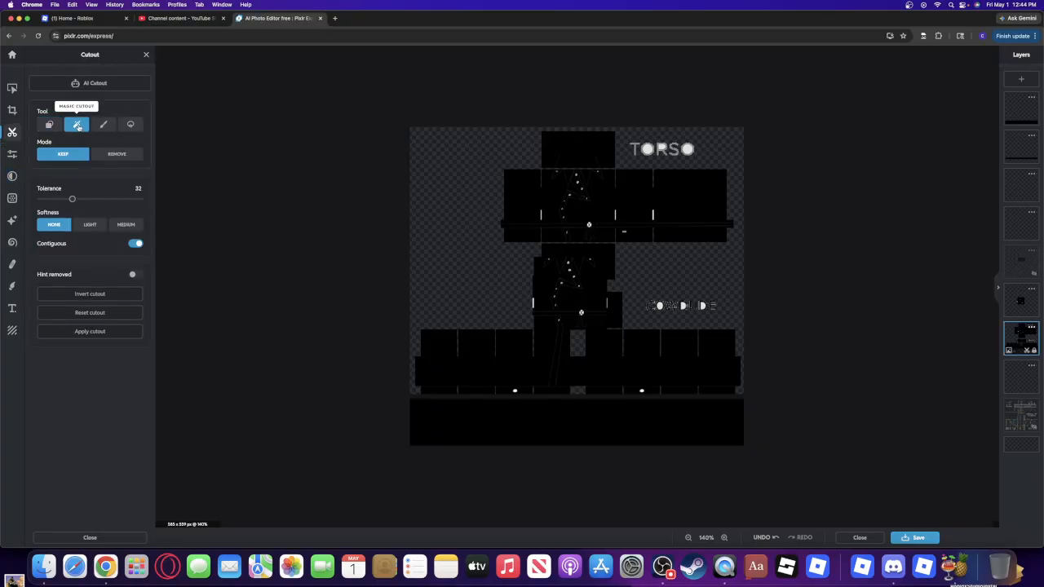
left_click(105, 155)
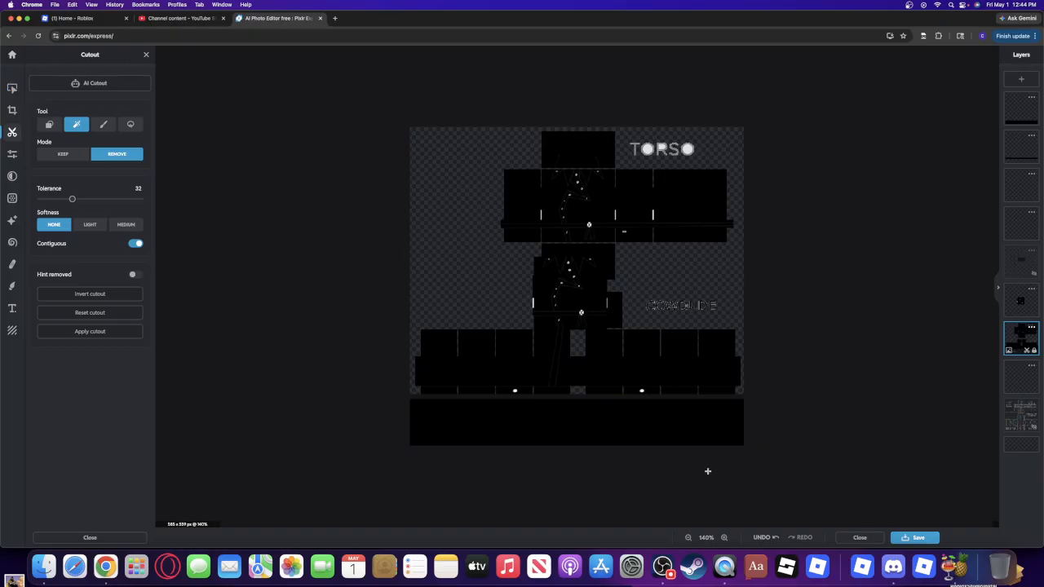
Try the A test shirt black.png Copy layer farther left and farther right on the template, returning it to the middle each time.
left_click(724, 537)
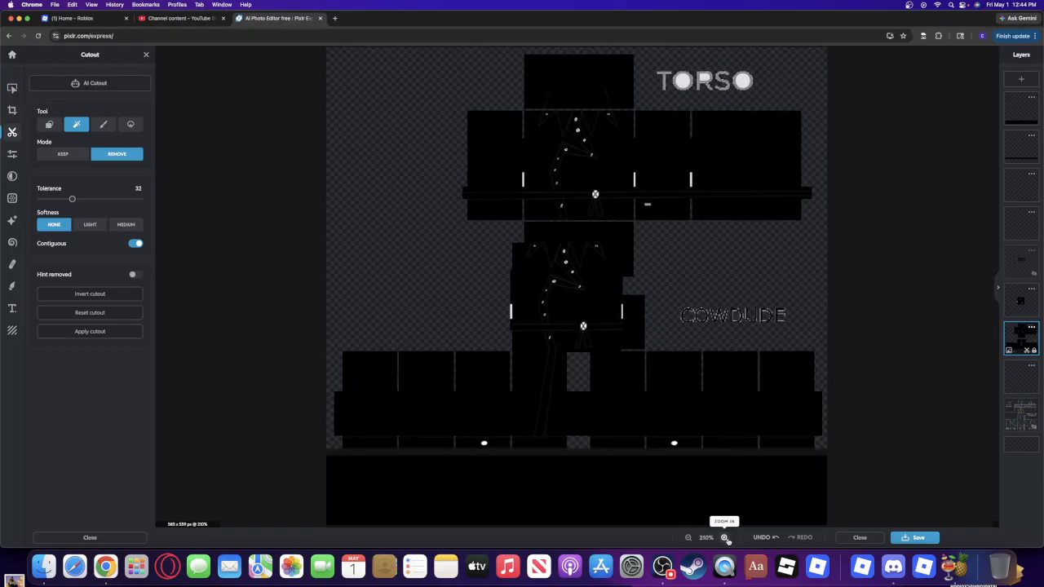
left_click(724, 538)
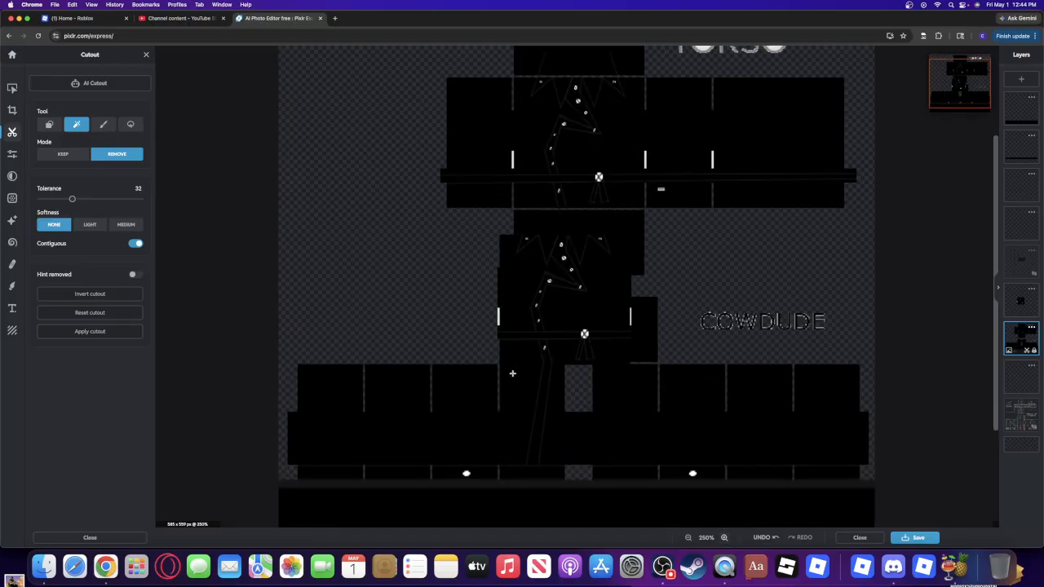
left_click(12, 88)
left_click_drag(626, 304, 515, 253)
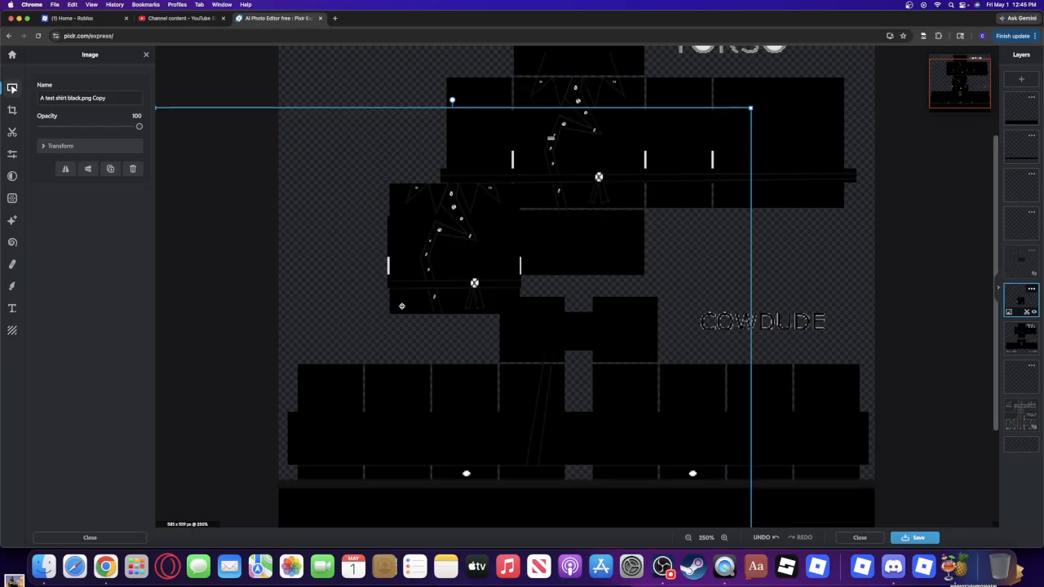
left_click_drag(408, 308, 514, 357)
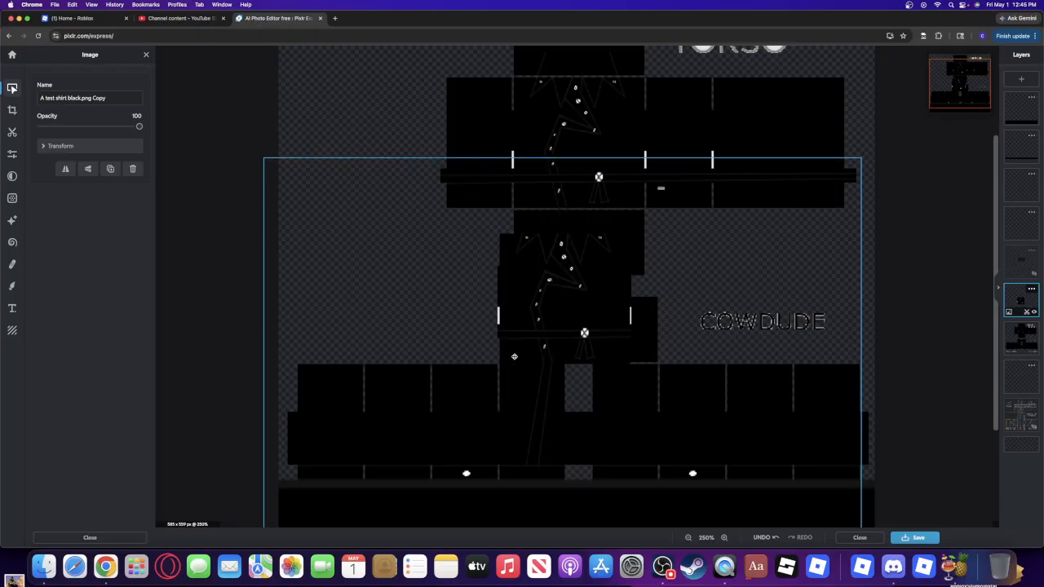
left_click_drag(514, 356, 542, 356)
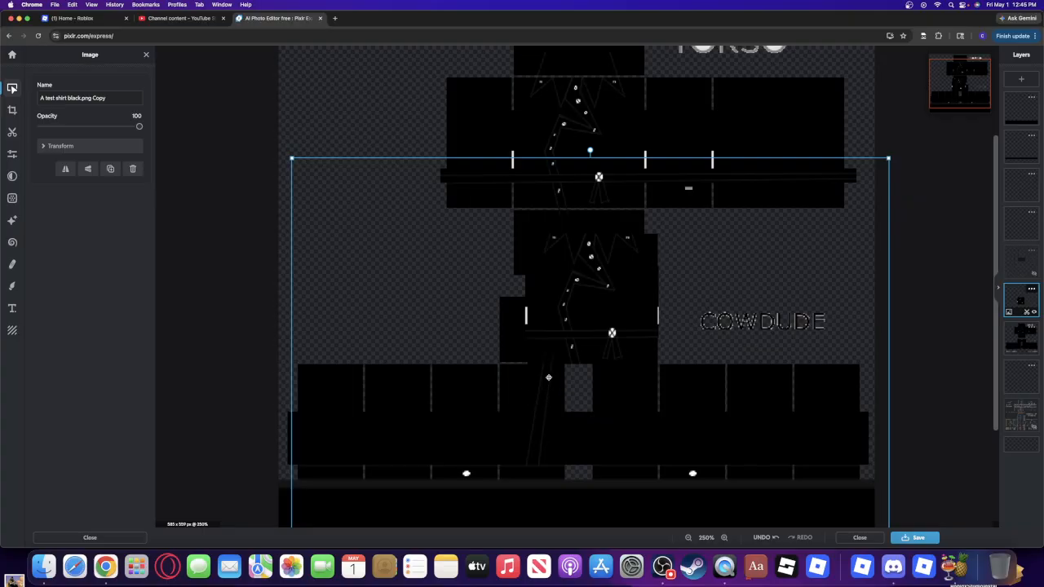
left_click_drag(624, 330, 595, 330)
Hide the A test shirt black.png Copy layer and deselect it.
left_click(688, 537)
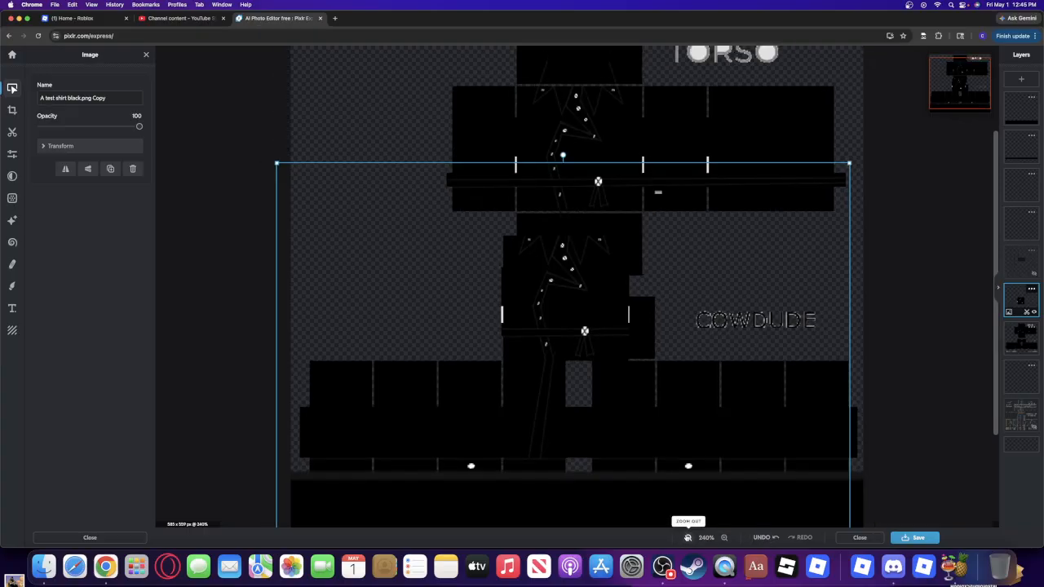
left_click(688, 538)
left_click(688, 538)
left_click(688, 538)
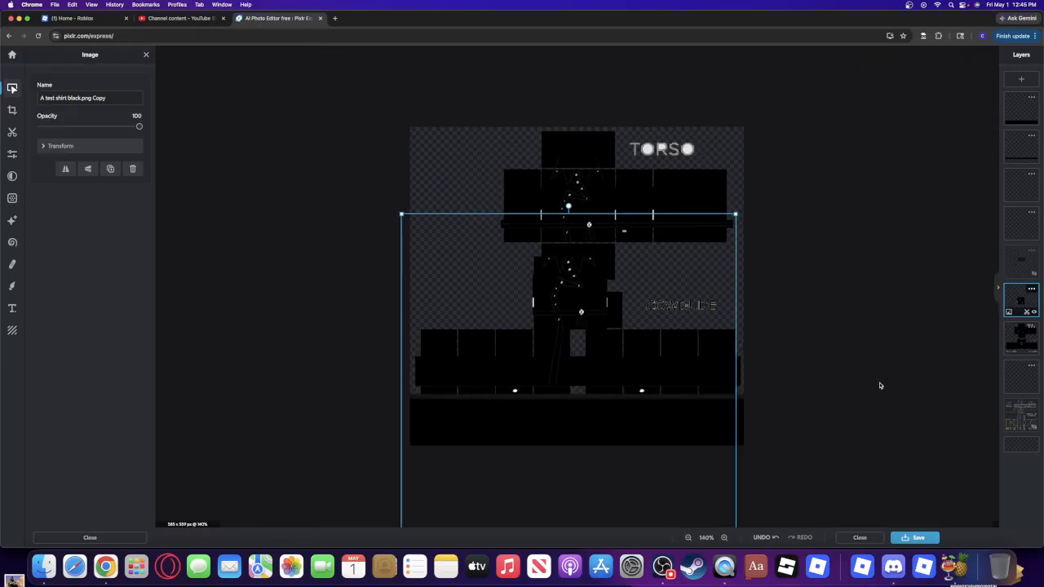
left_click(1034, 312)
left_click(808, 318)
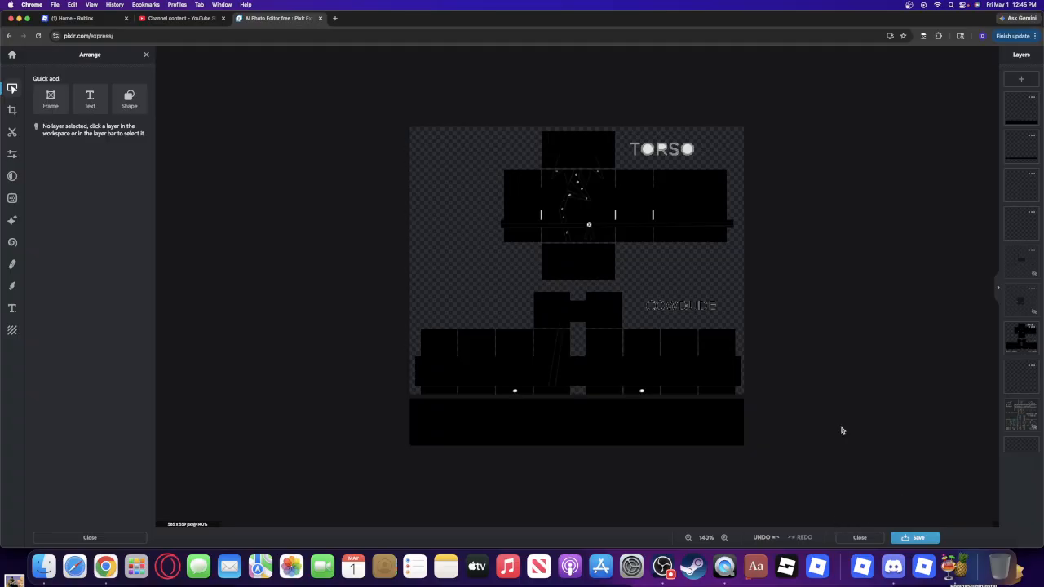
Show the so-i-made-a-clothing-template guide layer to compare its panels with the black shirt, and hide it again.
left_click(1018, 416)
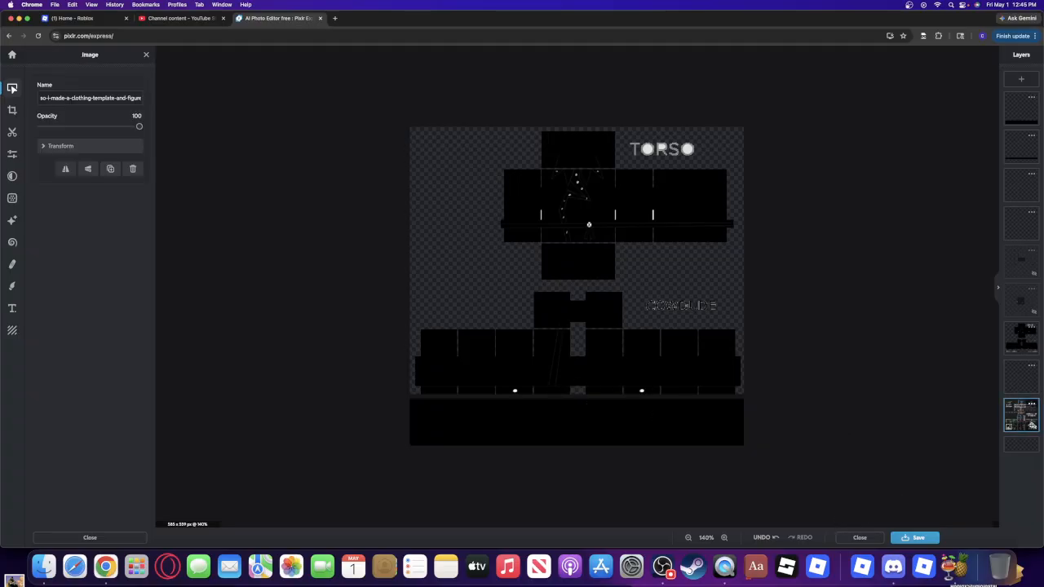
left_click(1034, 427)
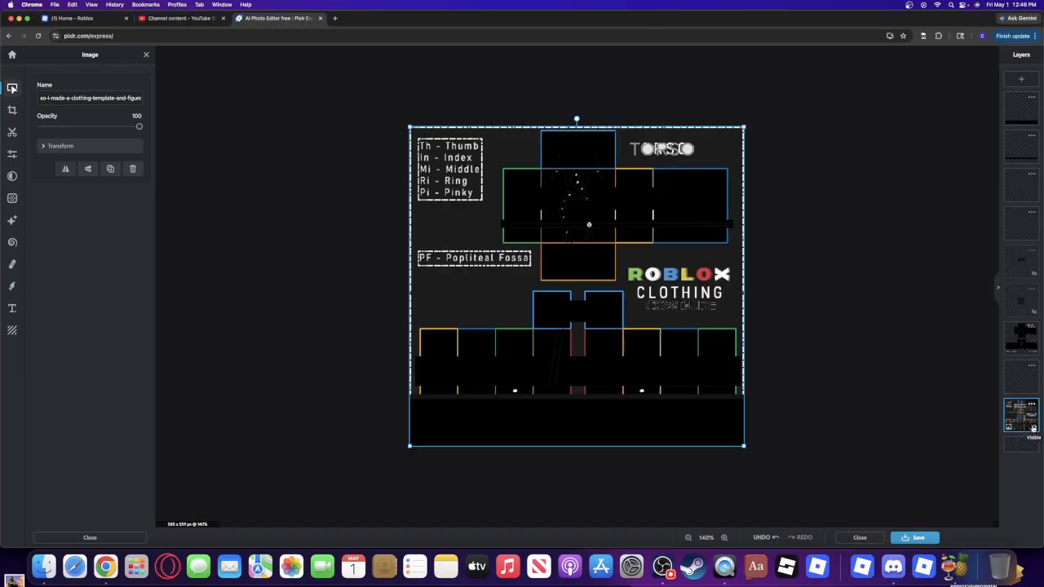
left_click(1033, 428)
left_click(1034, 427)
left_click(1034, 427)
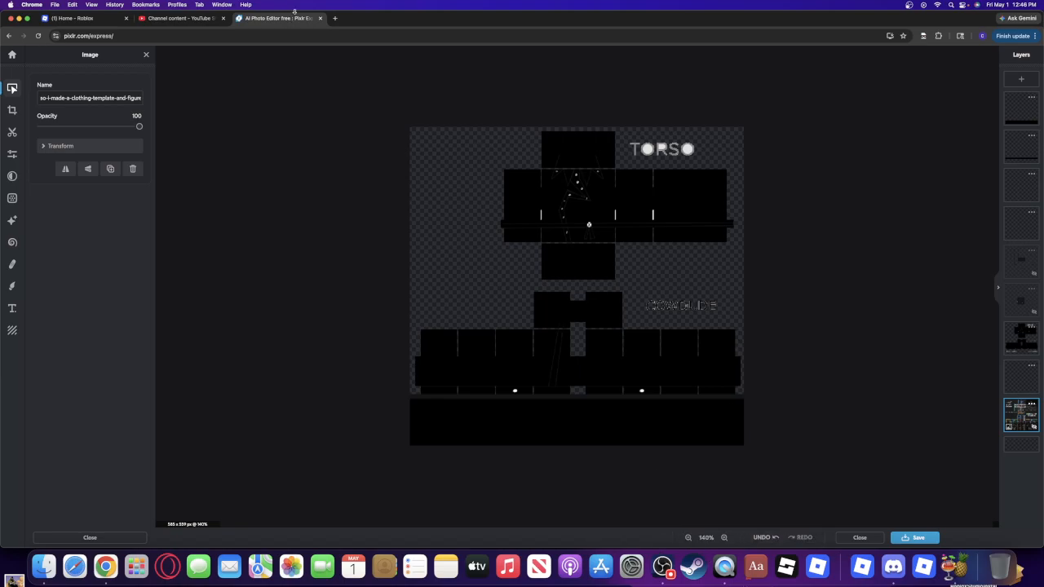
Search Google for blotnik in a new browser tab.
left_click(333, 18)
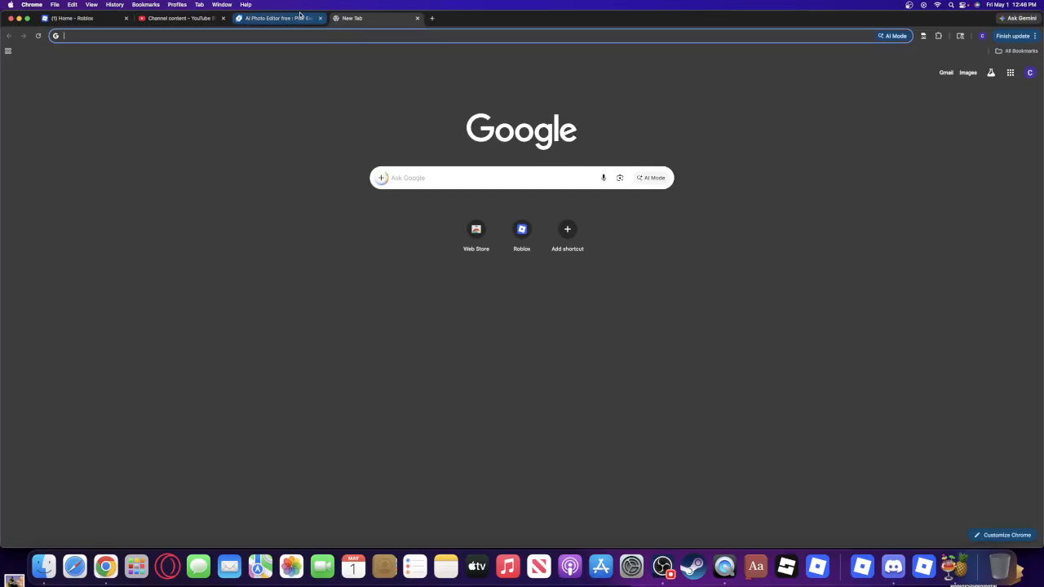
type("bl")
key("BackSpace")
key("BackSpace")
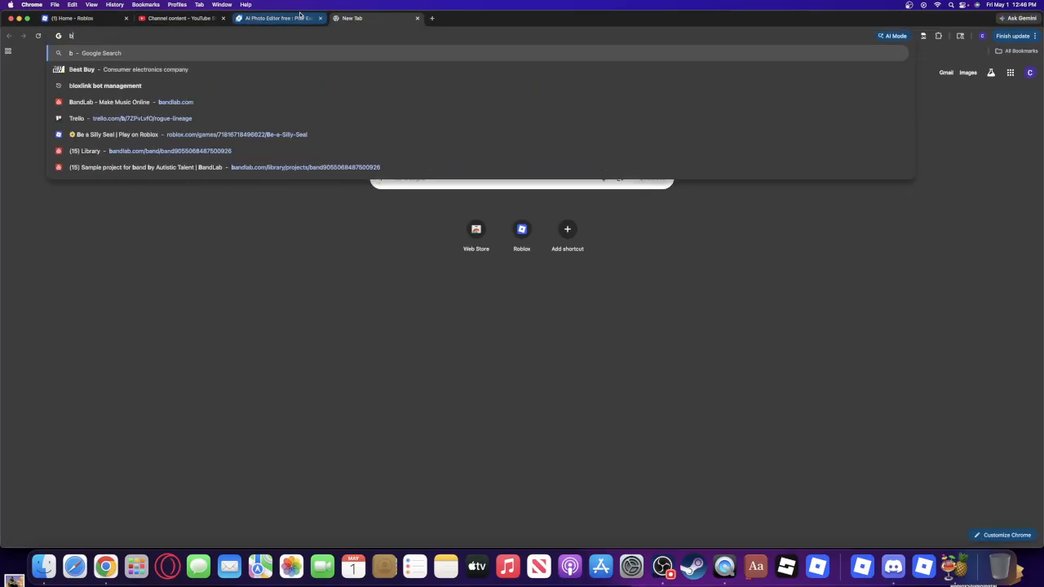
type("lotnik")
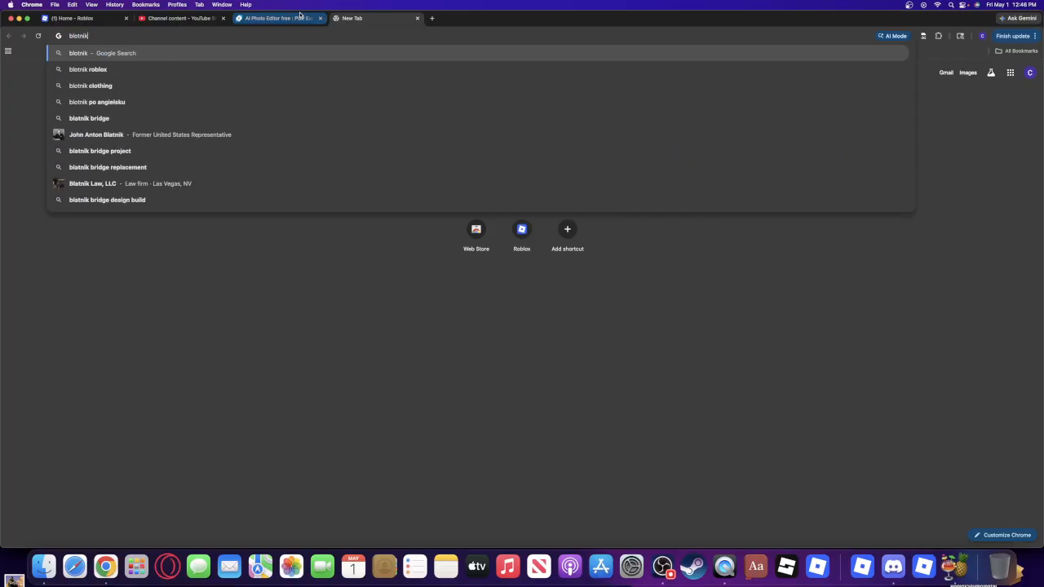
key("Return")
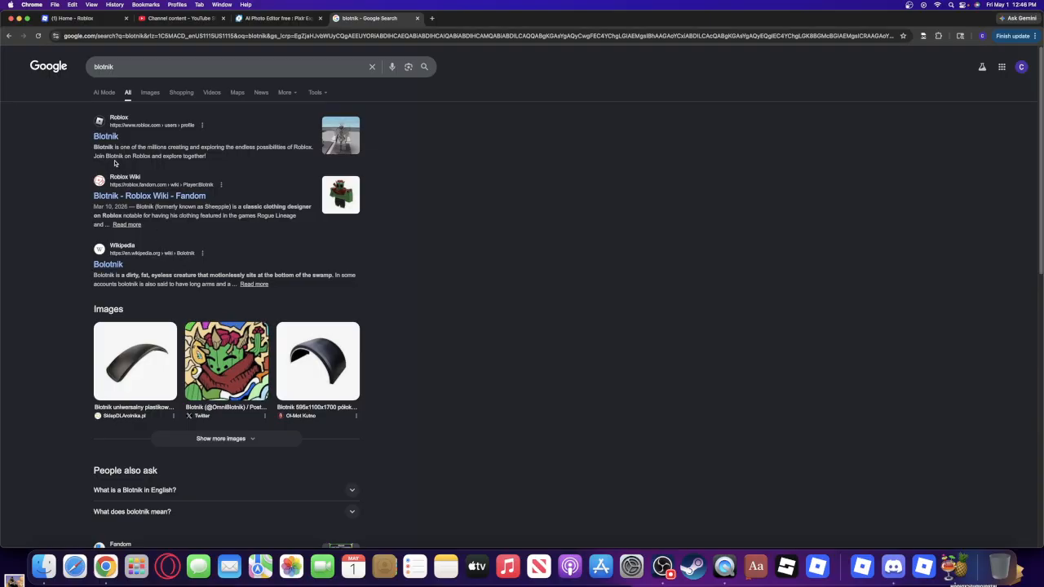
left_click(195, 68)
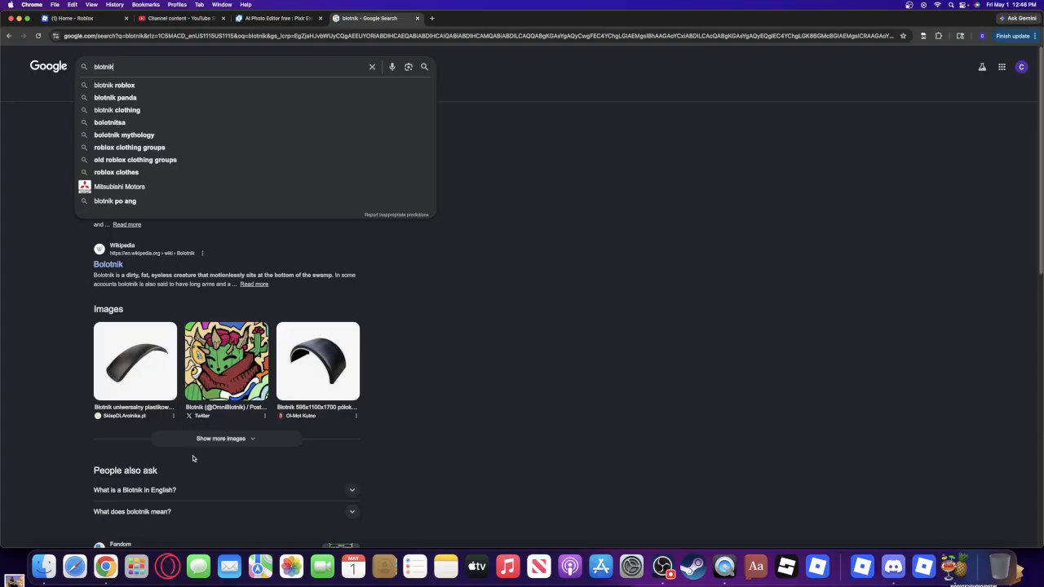
key("ctrl+Up")
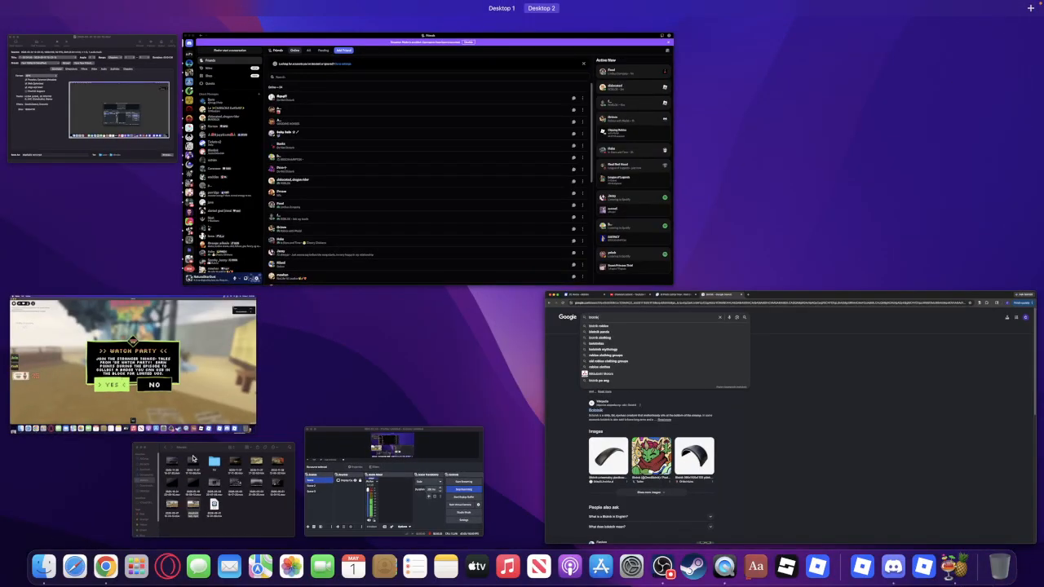
key("ctrl+Up")
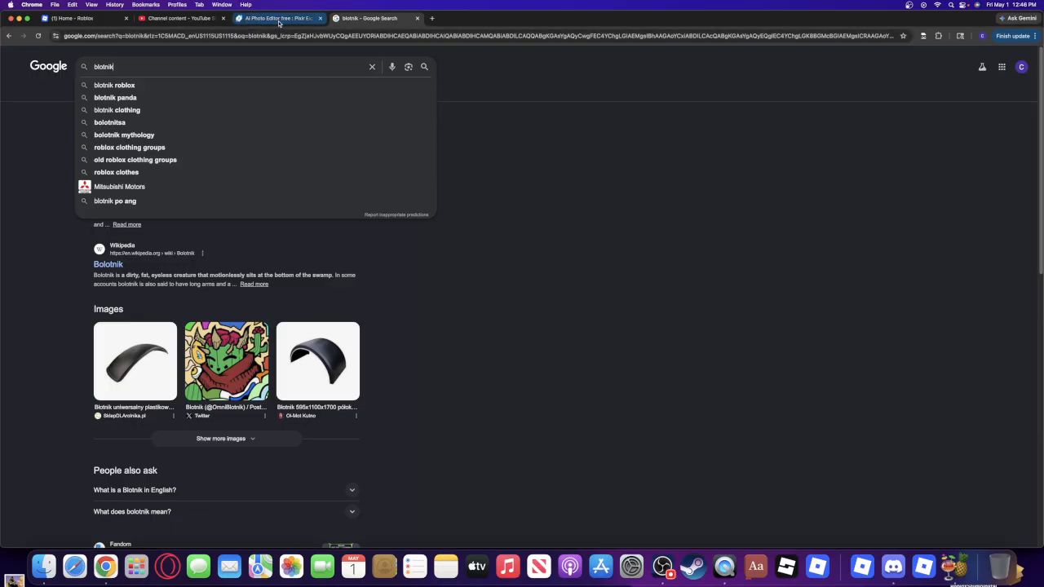
left_click(487, 183)
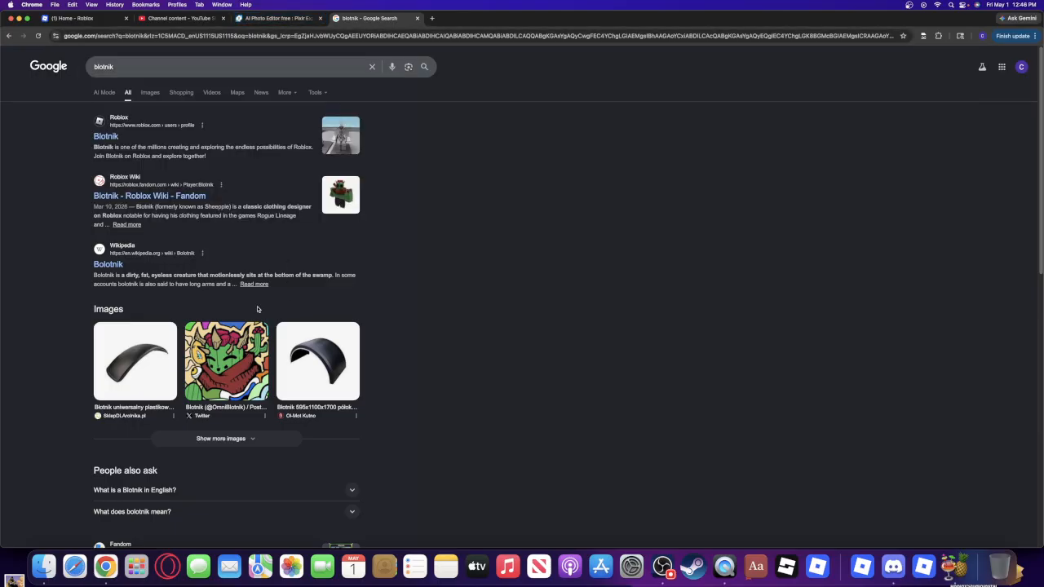
left_click(191, 66)
left_click(565, 134)
Switch back to the Pixlr Express tab and inspect the template enlarged to 180%.
left_click(277, 18)
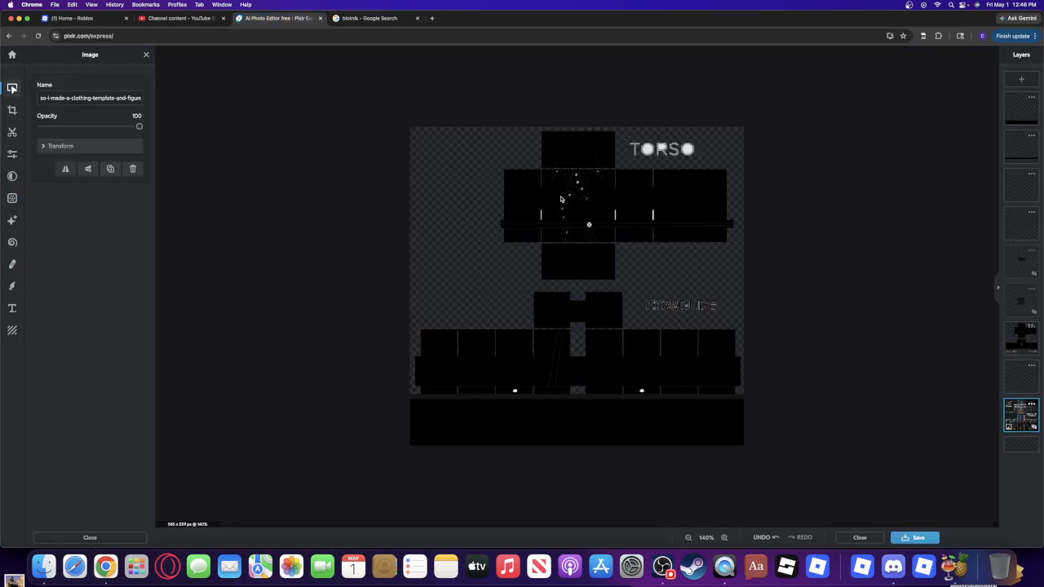
left_click(723, 538)
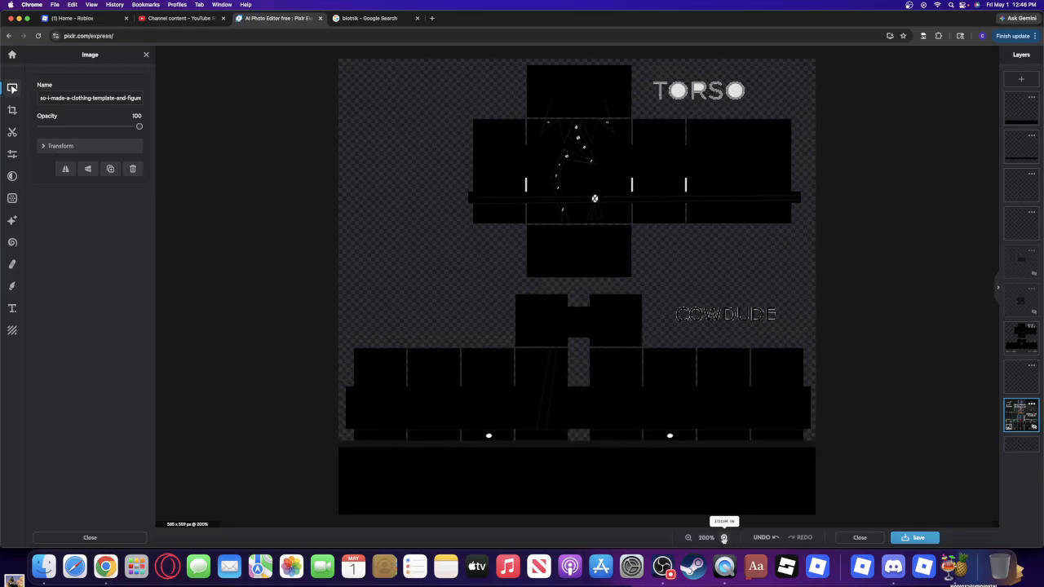
left_click(688, 537)
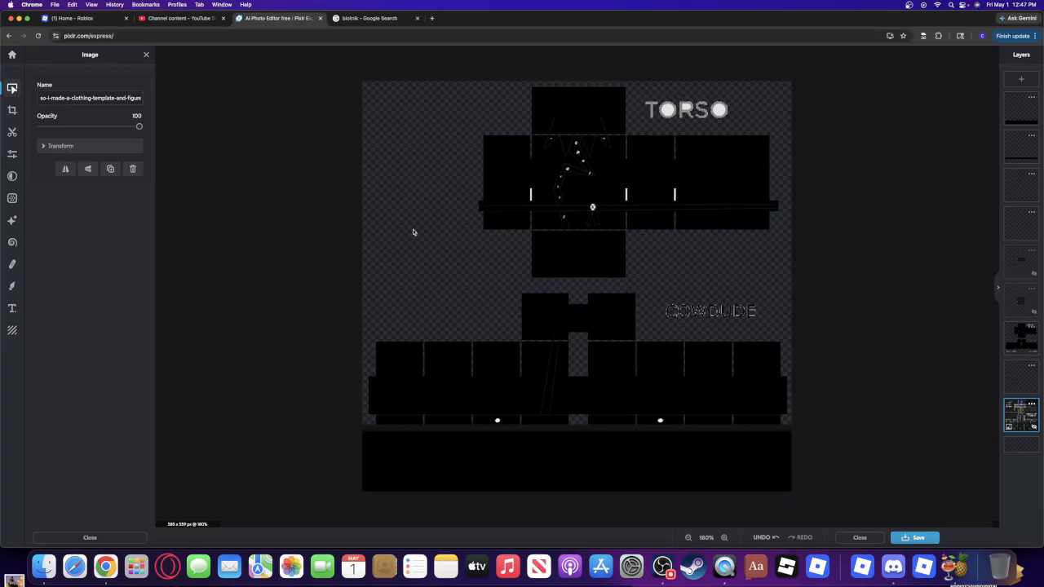
Close the project in Pixlr Express and open adv template.jpg in Pixlr Editor instead.
left_click(860, 538)
left_click(1027, 63)
left_click(1027, 62)
left_click(1027, 63)
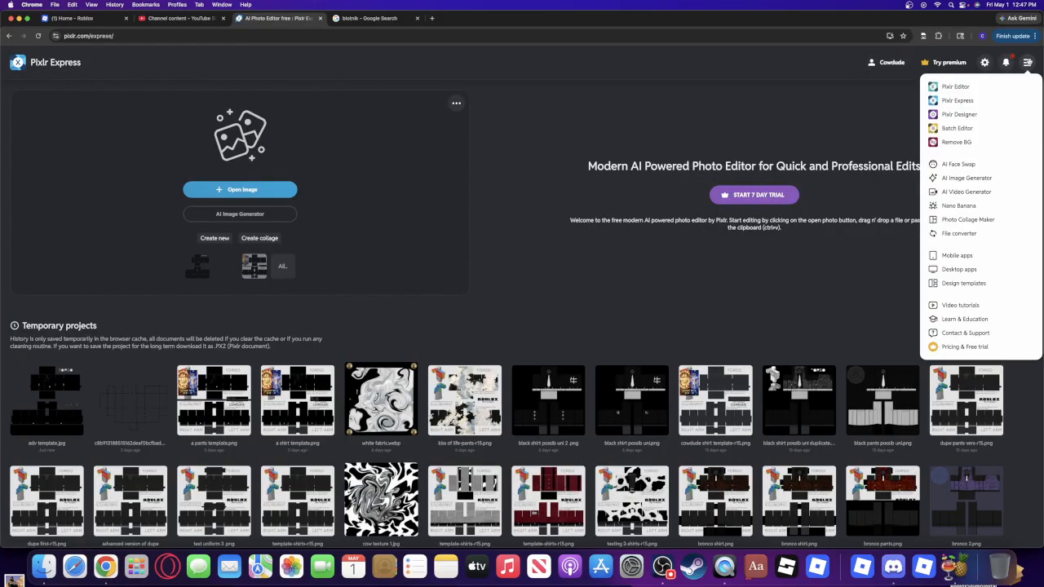
left_click(959, 86)
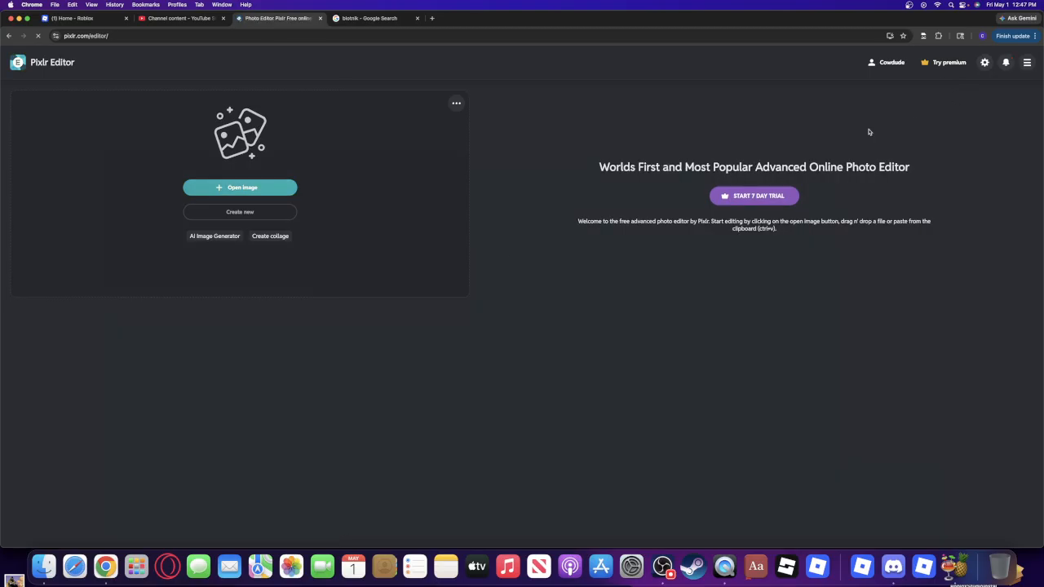
left_click(58, 413)
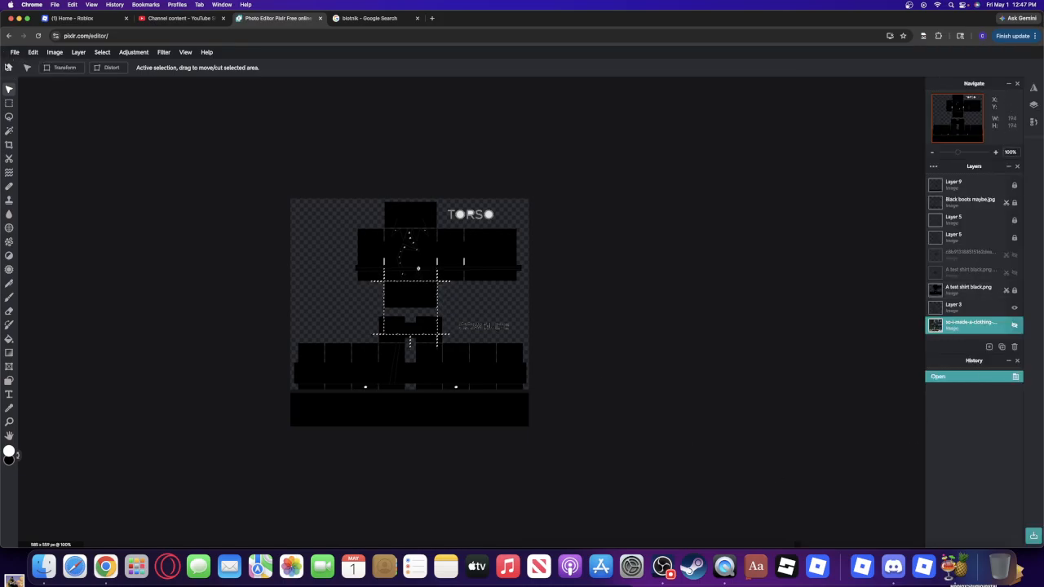
Leave Pixlr Editor for Pixlr Express and reopen the adv template.jpg project there.
left_click(8, 67)
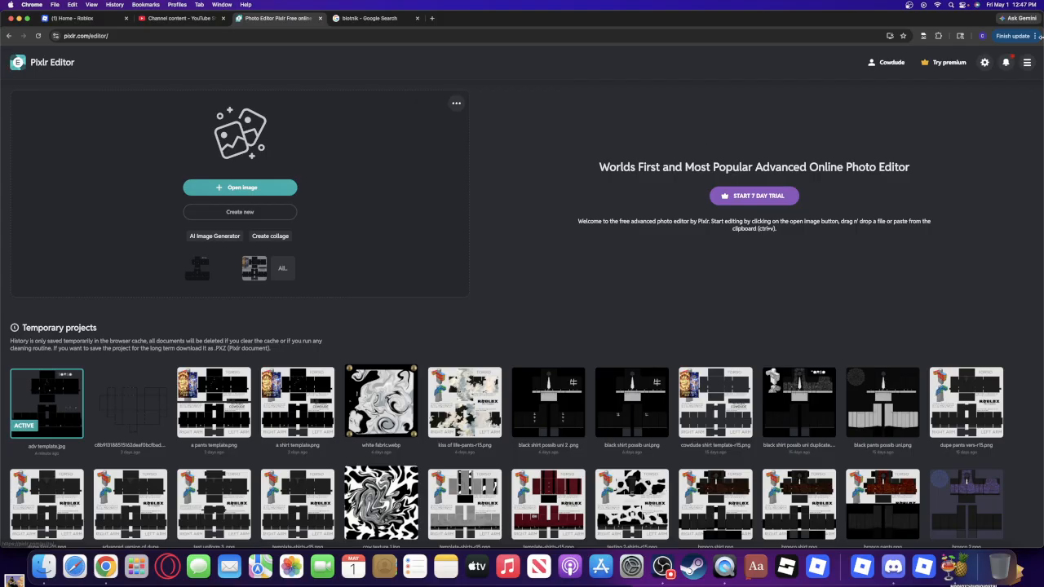
left_click(1027, 62)
left_click(1027, 62)
left_click(1027, 62)
left_click(973, 98)
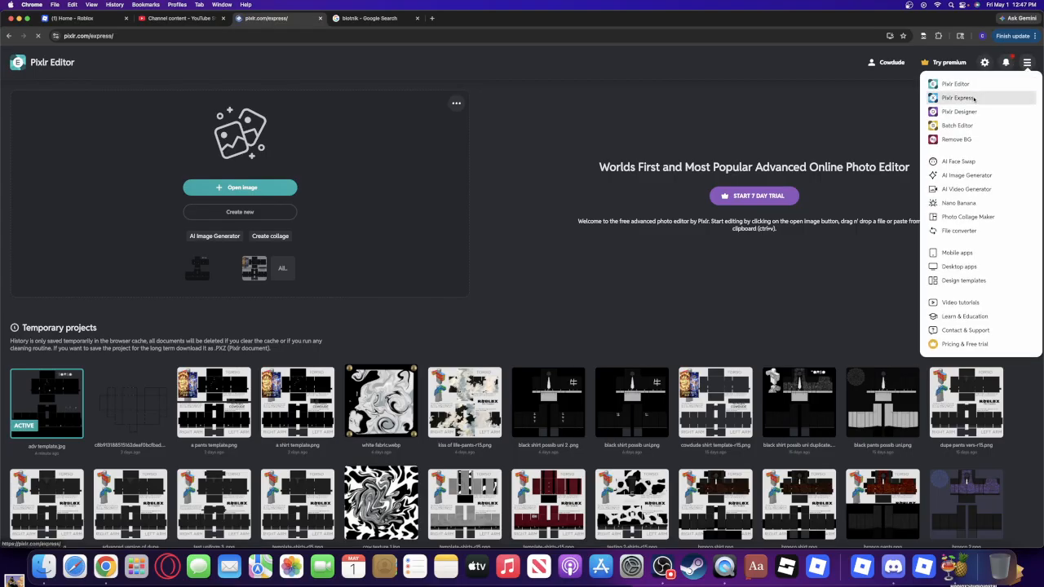
left_click(45, 394)
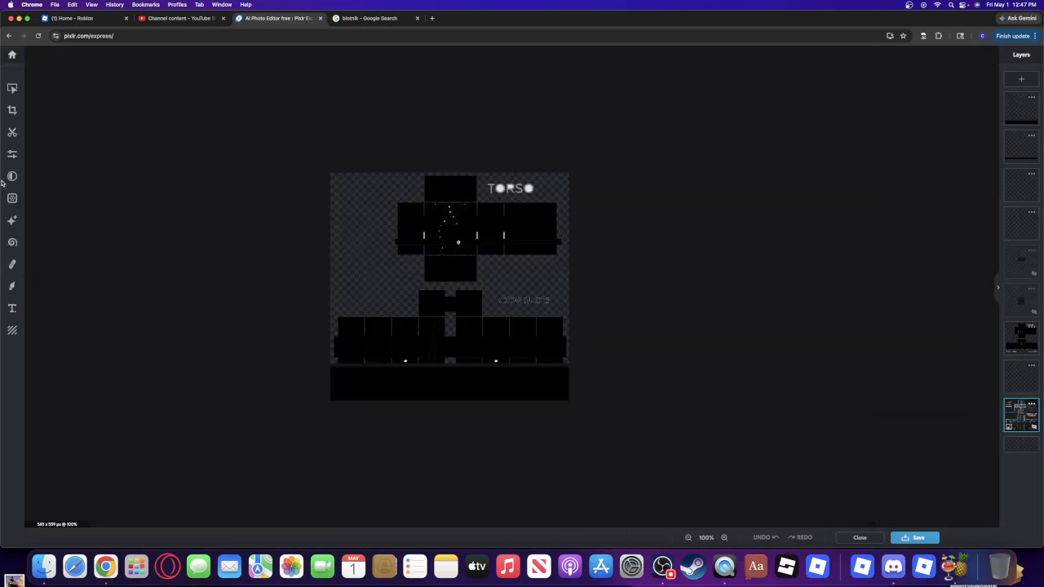
left_click(13, 96)
left_click(12, 110)
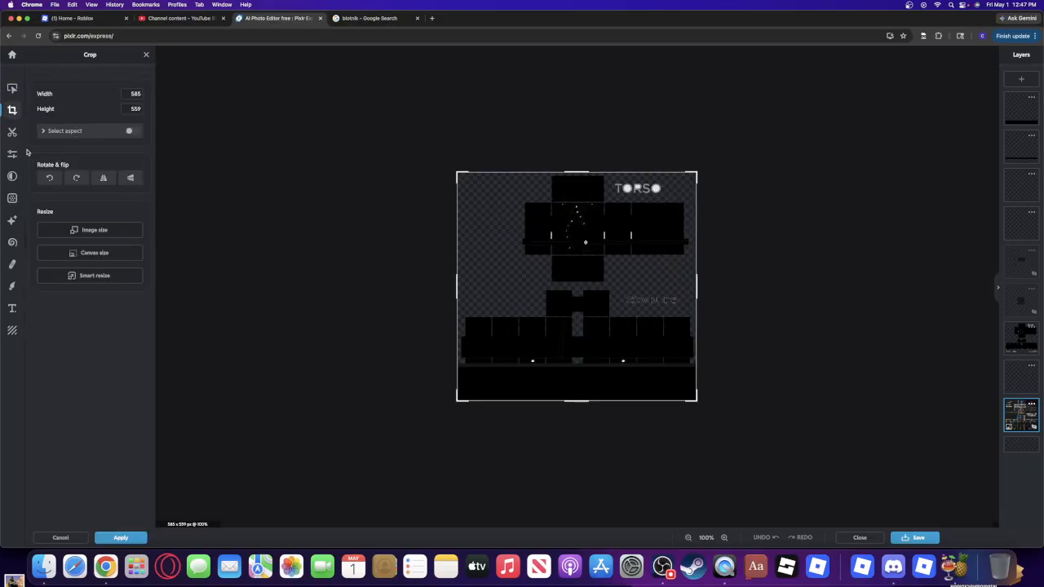
left_click(12, 153)
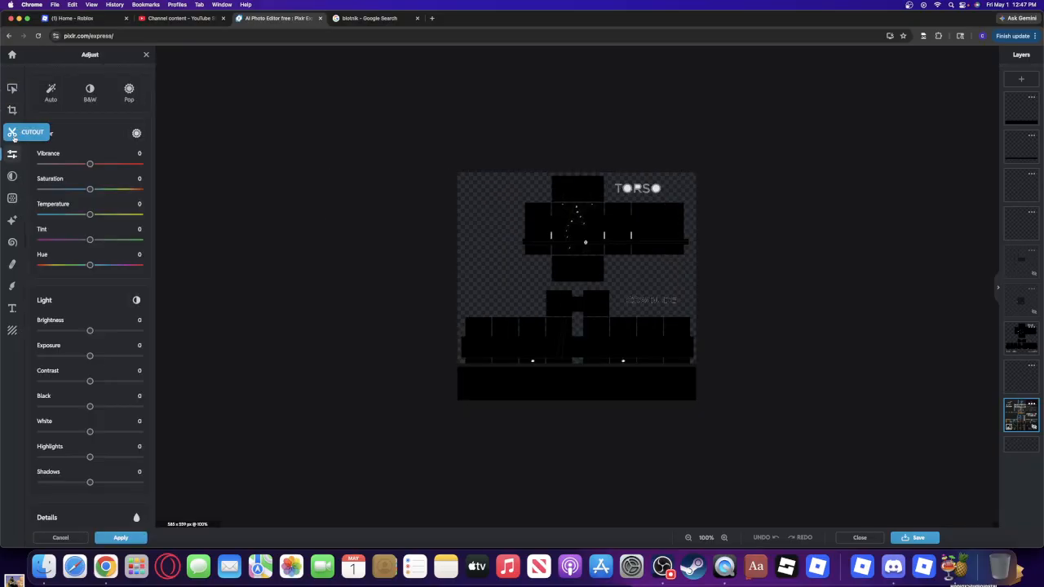
left_click(12, 132)
left_click(12, 220)
left_click(13, 286)
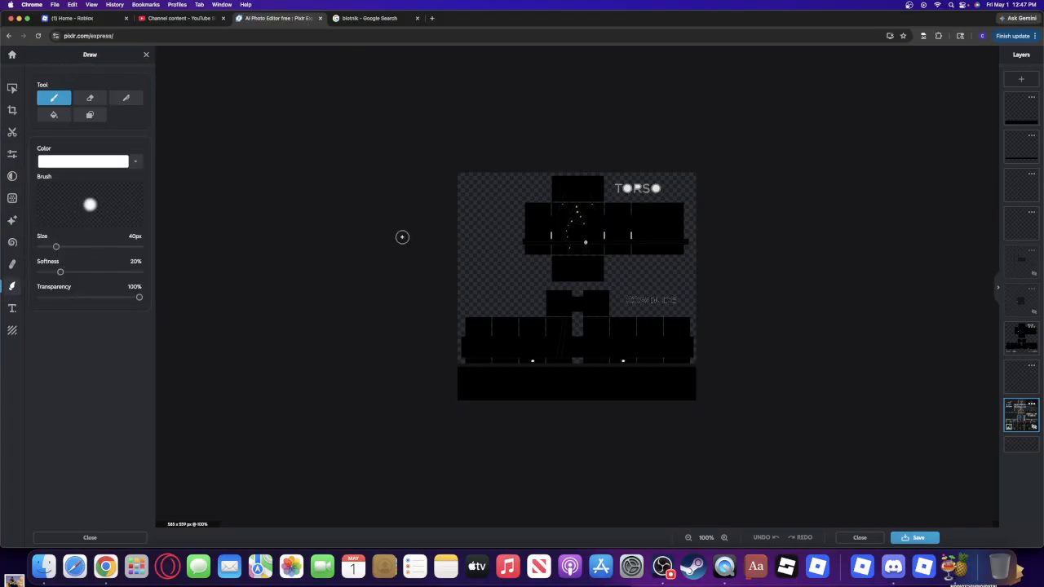
Check the image and web results for blotnik in the Google search tab and return to the Pixlr Express tab.
left_click(363, 18)
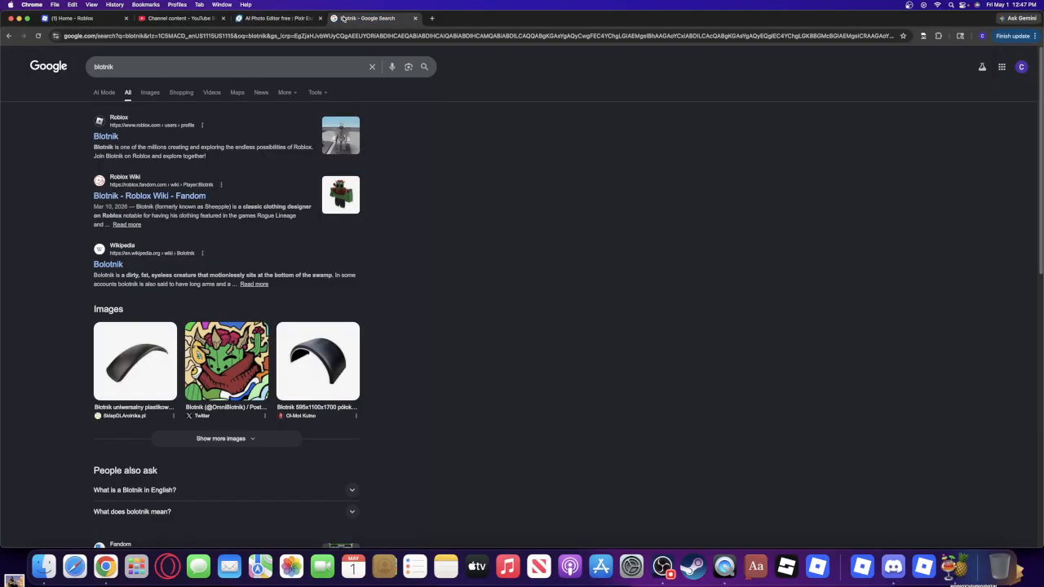
left_click(150, 92)
left_click(128, 92)
left_click(274, 18)
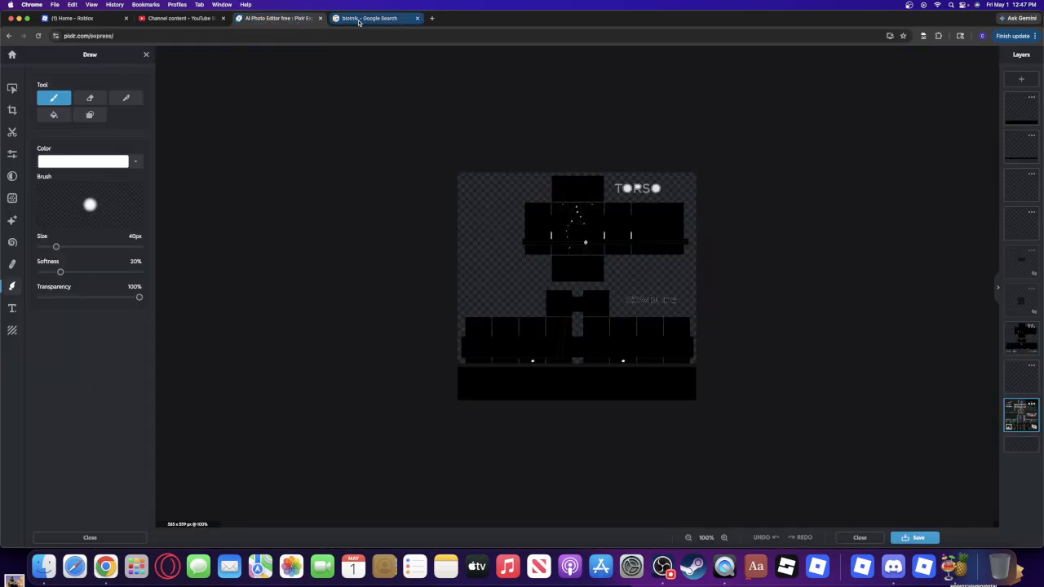
Inspect the clothing template enlarged to 210%, finishing at 150% magnification.
left_click(724, 538)
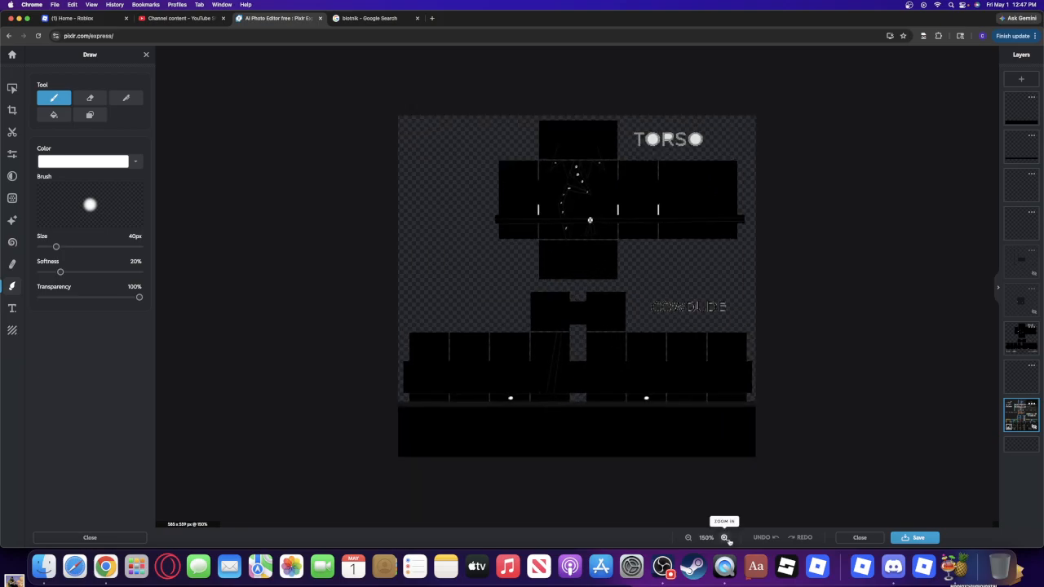
left_click(724, 538)
left_click(724, 538)
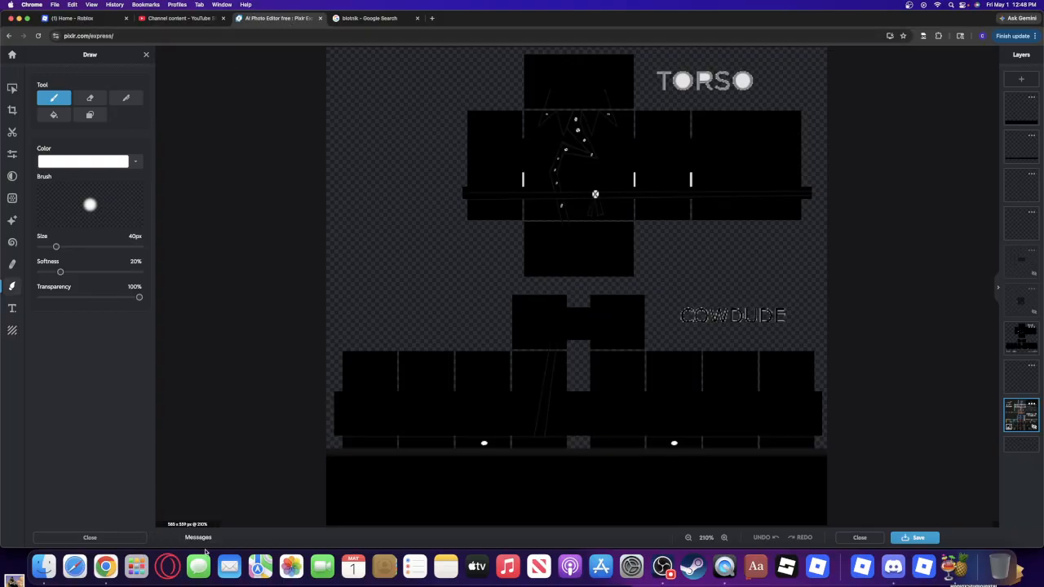
left_click(687, 538)
left_click(688, 538)
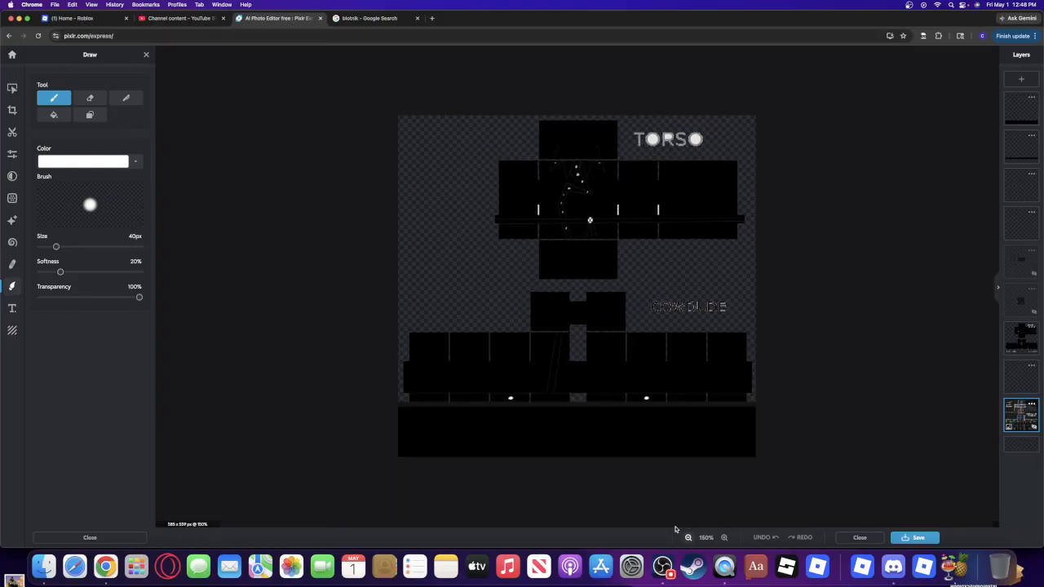
Open adv template.jpg in Pixlr Editor and look through Layer 3, A test shirt black.png and the lowest template image layer.
left_click(12, 54)
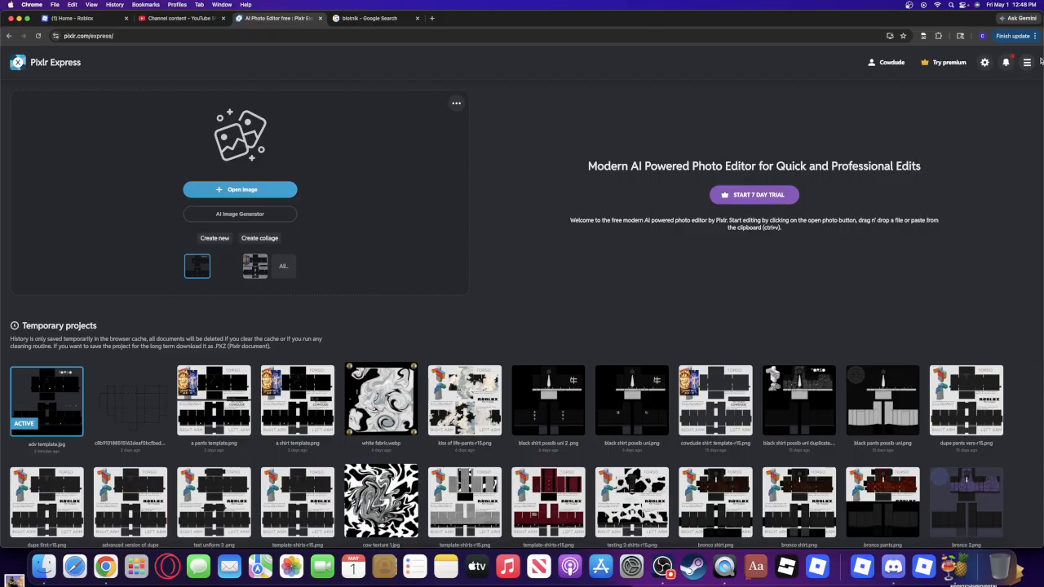
mouse_move(1038, 62)
left_click(994, 85)
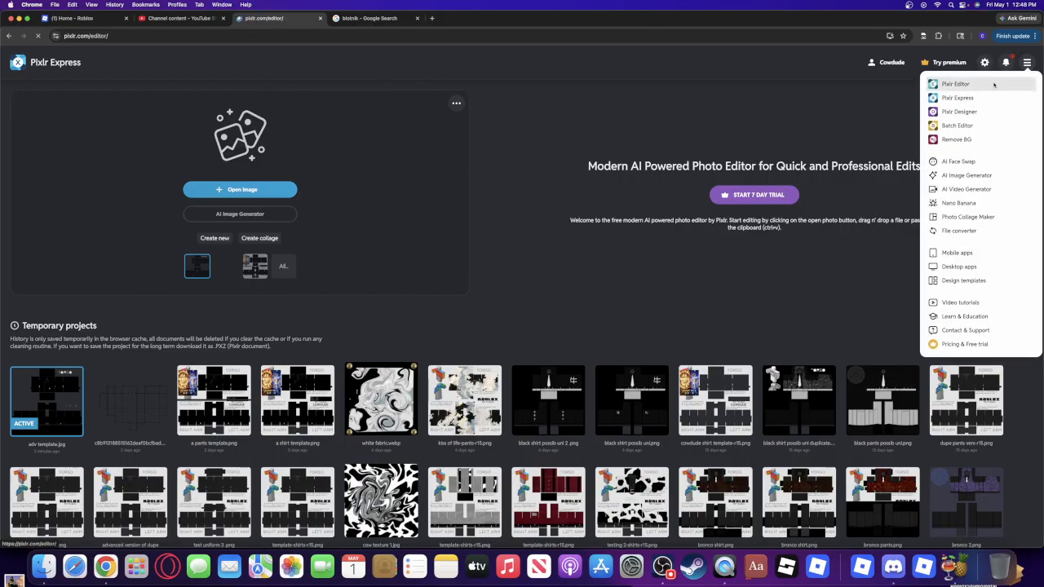
left_click(46, 392)
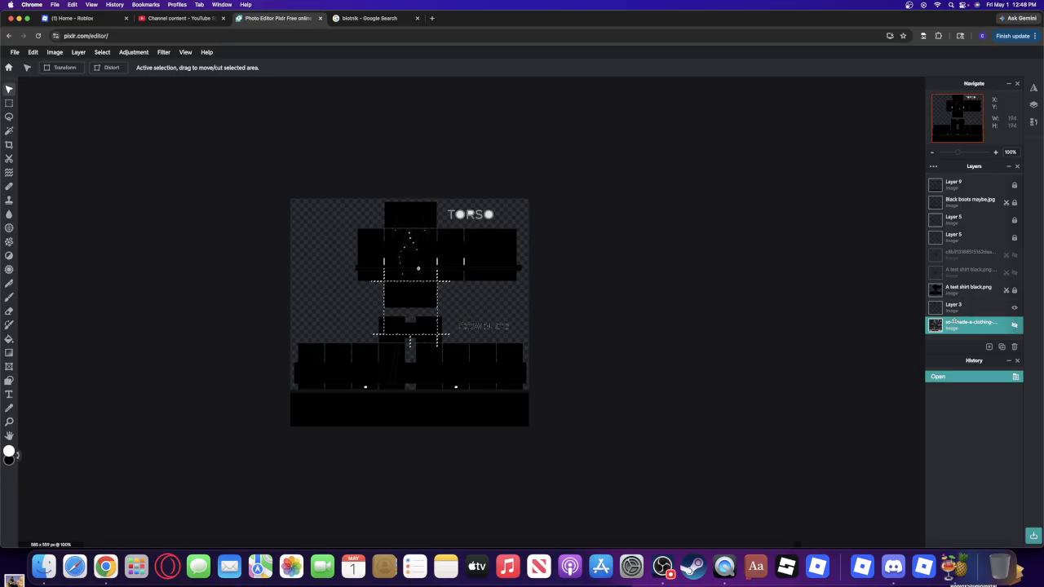
left_click(969, 306)
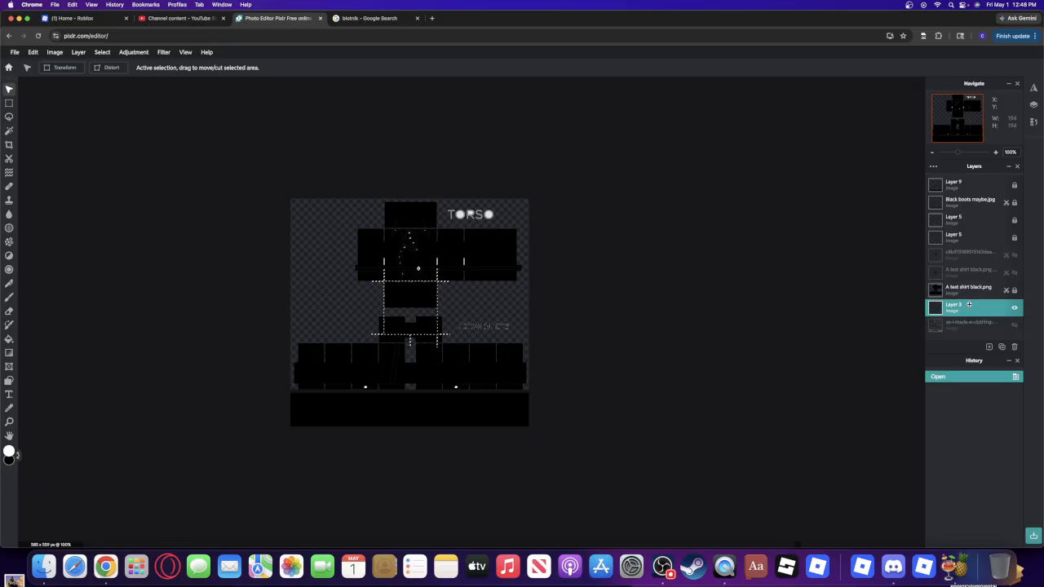
left_click(975, 292)
left_click(975, 324)
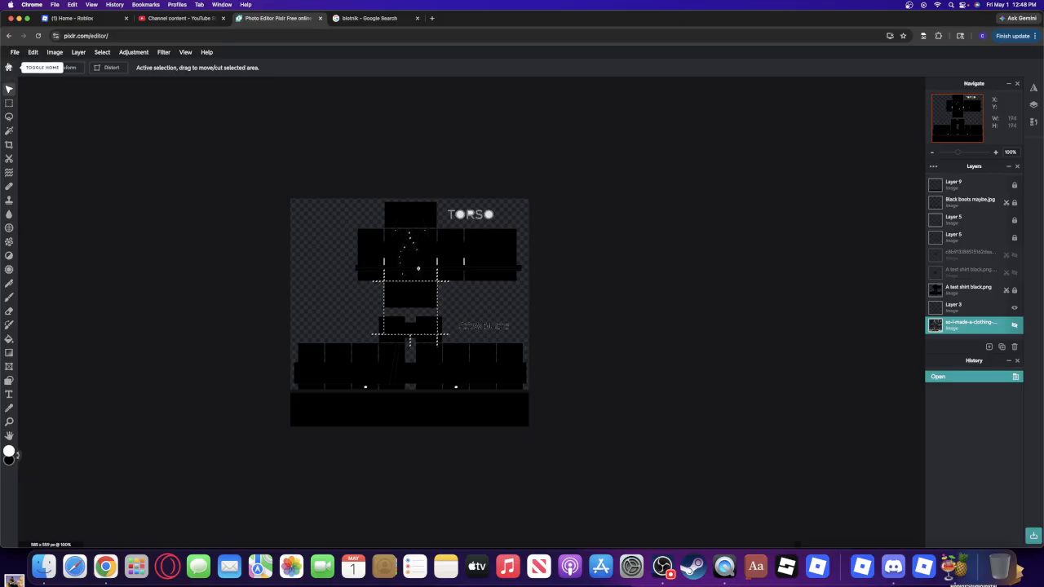
Leave Pixlr Editor for Pixlr Express, reopen adv template.jpg there and activate the Arrange tool.
left_click(8, 66)
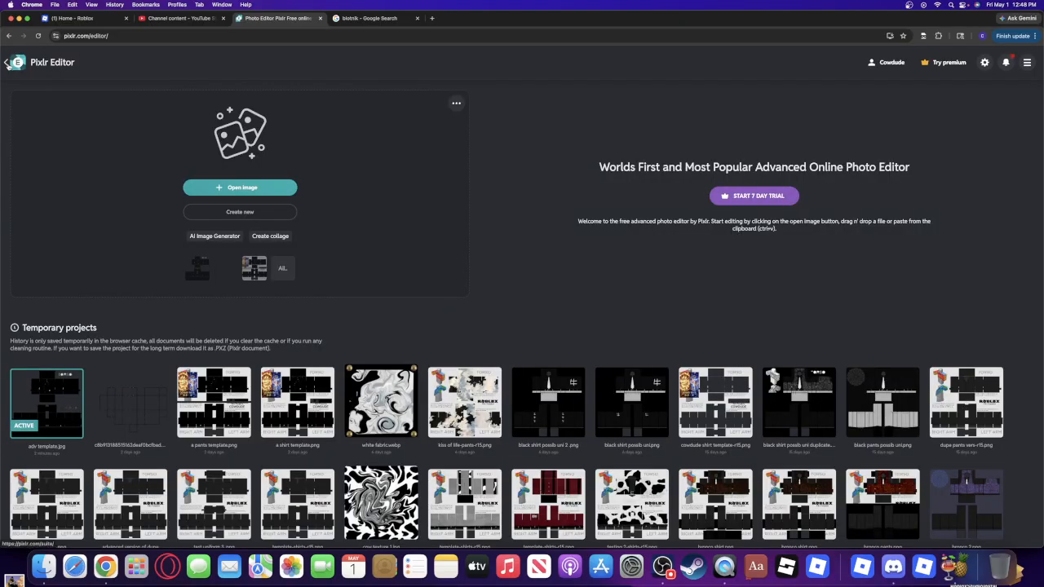
left_click(1027, 64)
left_click(987, 98)
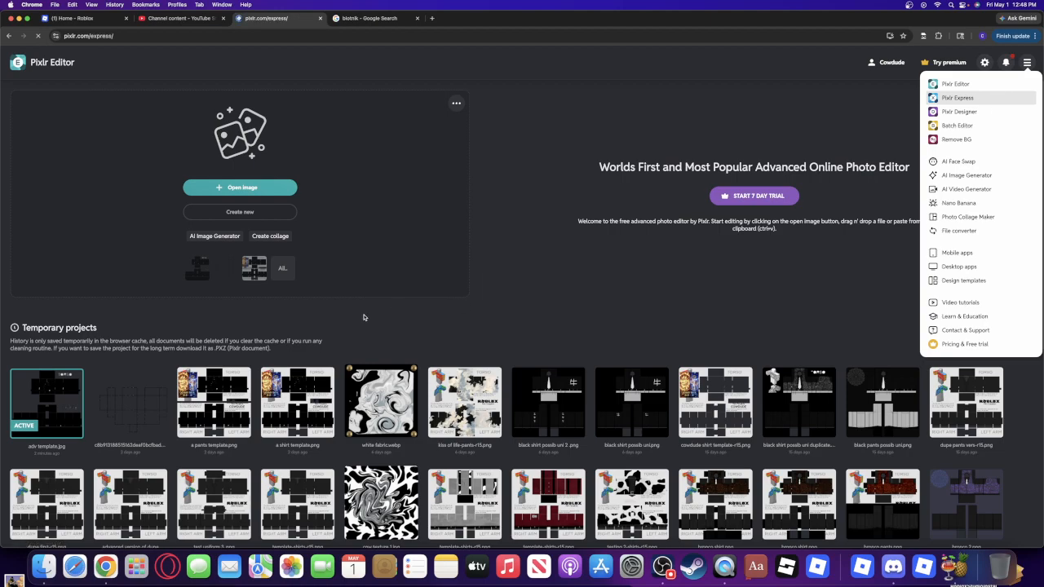
left_click(58, 395)
left_click(12, 289)
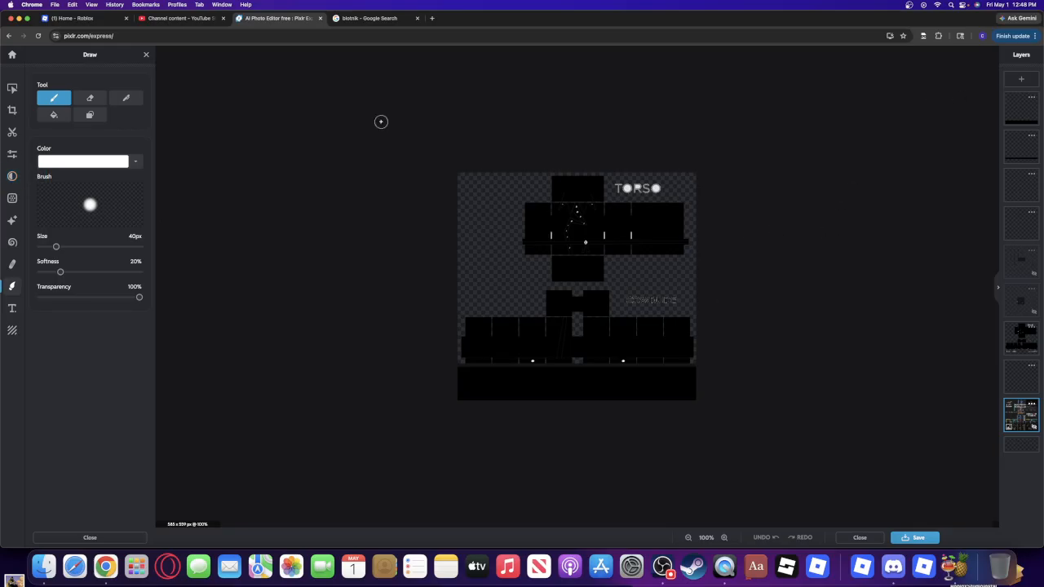
left_click(13, 88)
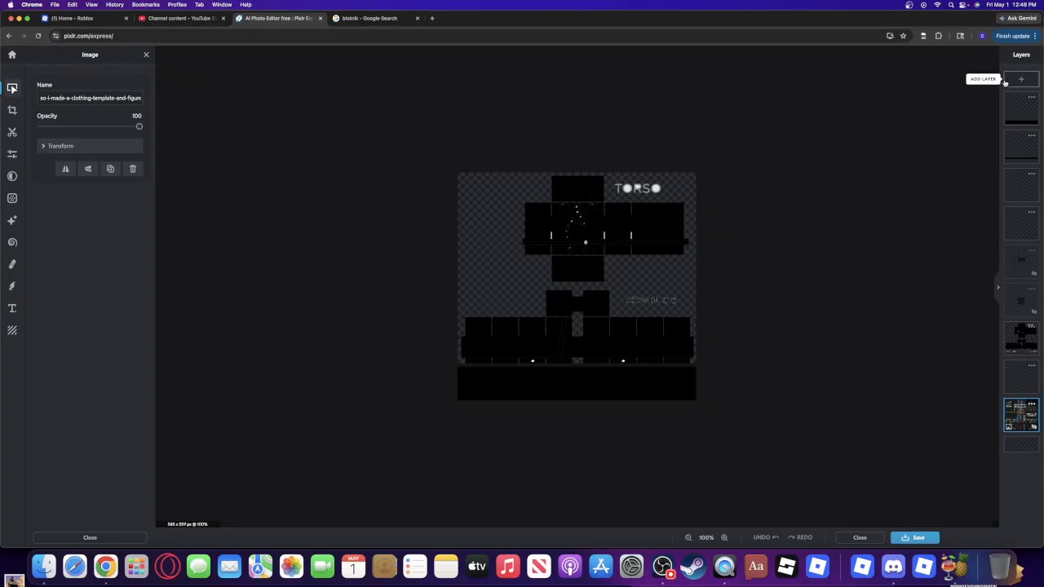
Browse the Documents, Downloads, Movies, Desktop, Applications and Recents folders for an image layer, and cancel adding the layer.
left_click(1021, 79)
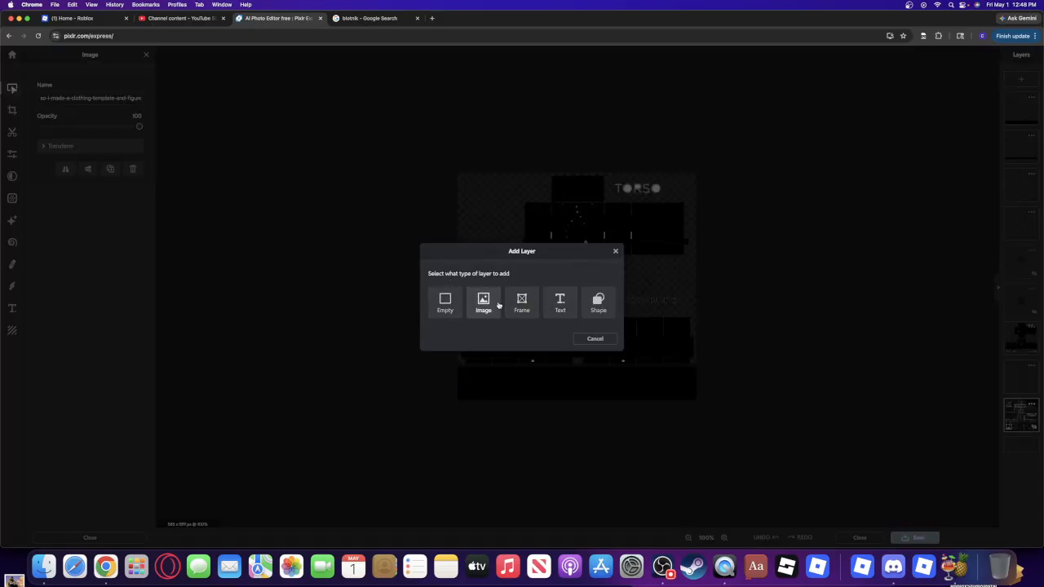
left_click(615, 251)
left_click(1022, 79)
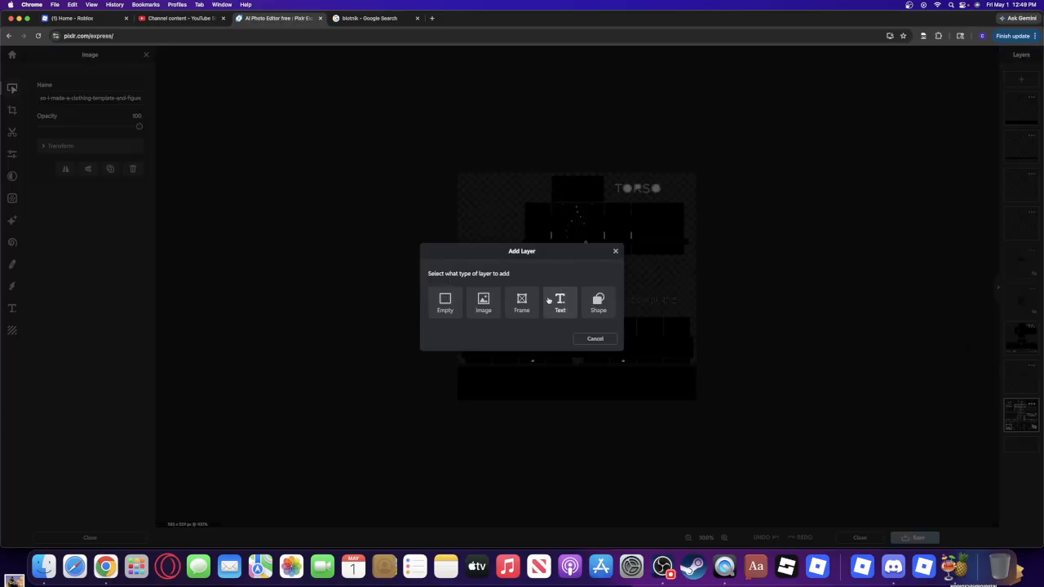
left_click(493, 310)
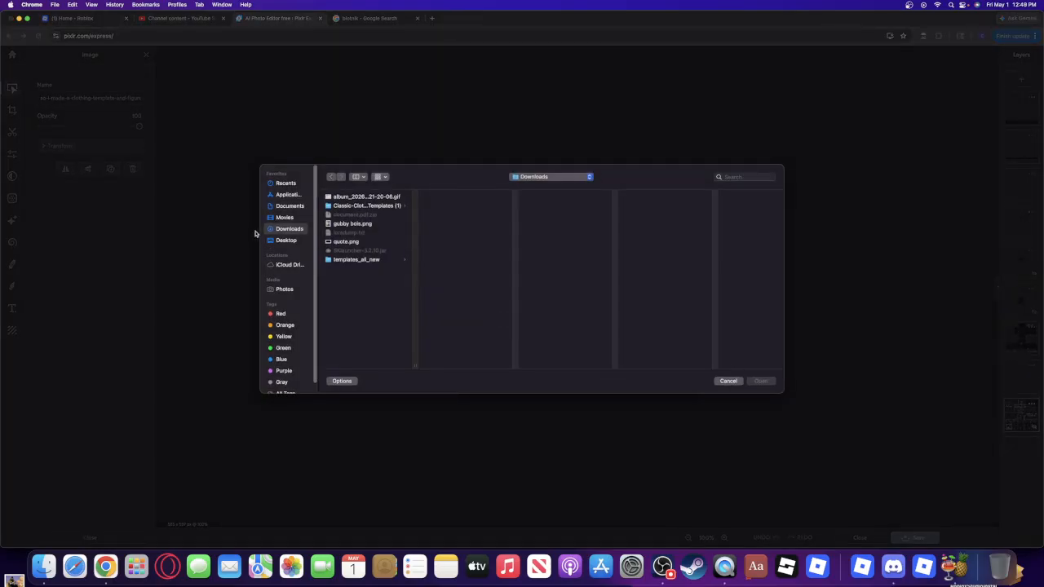
left_click(281, 206)
left_click(287, 228)
left_click(292, 217)
left_click(301, 230)
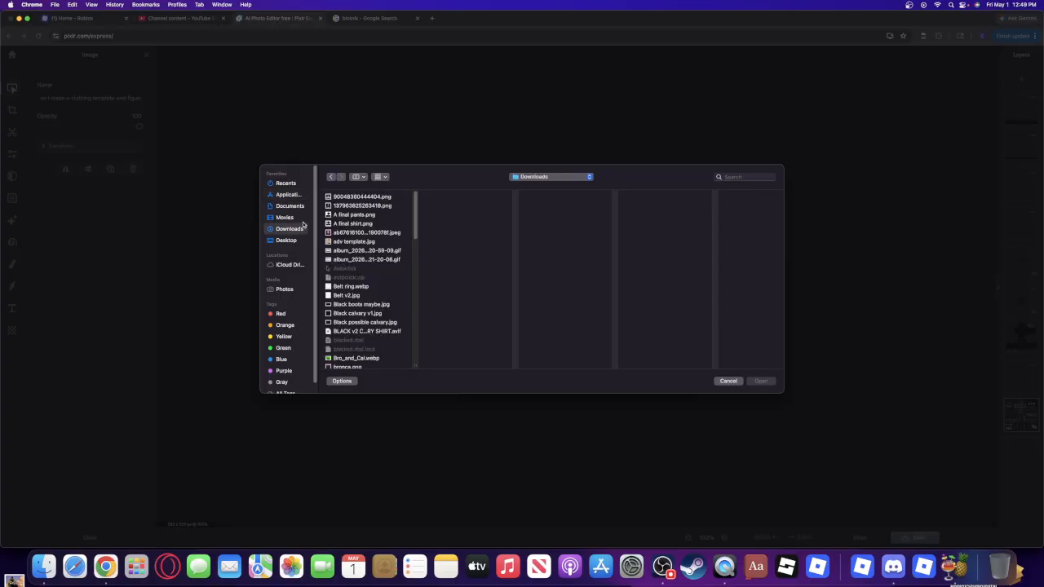
left_click(300, 208)
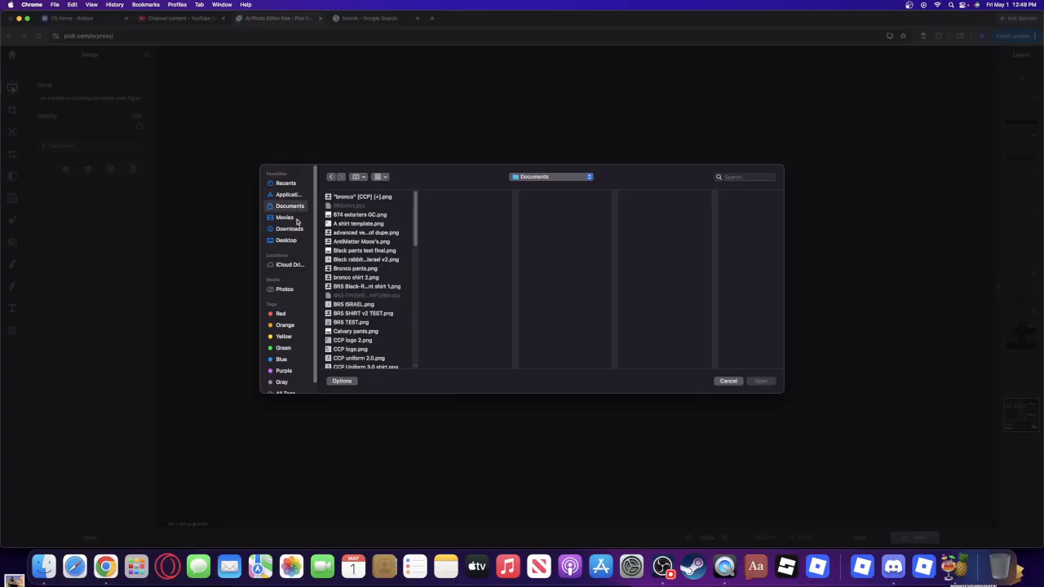
left_click(294, 230)
left_click(296, 240)
left_click(296, 217)
left_click(296, 206)
left_click(292, 195)
left_click(296, 184)
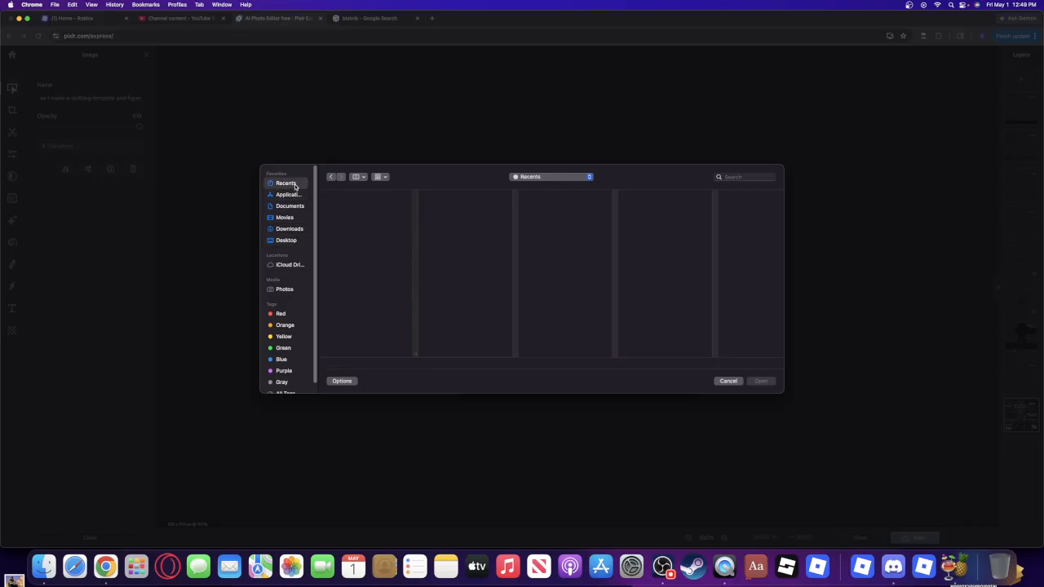
left_click(727, 381)
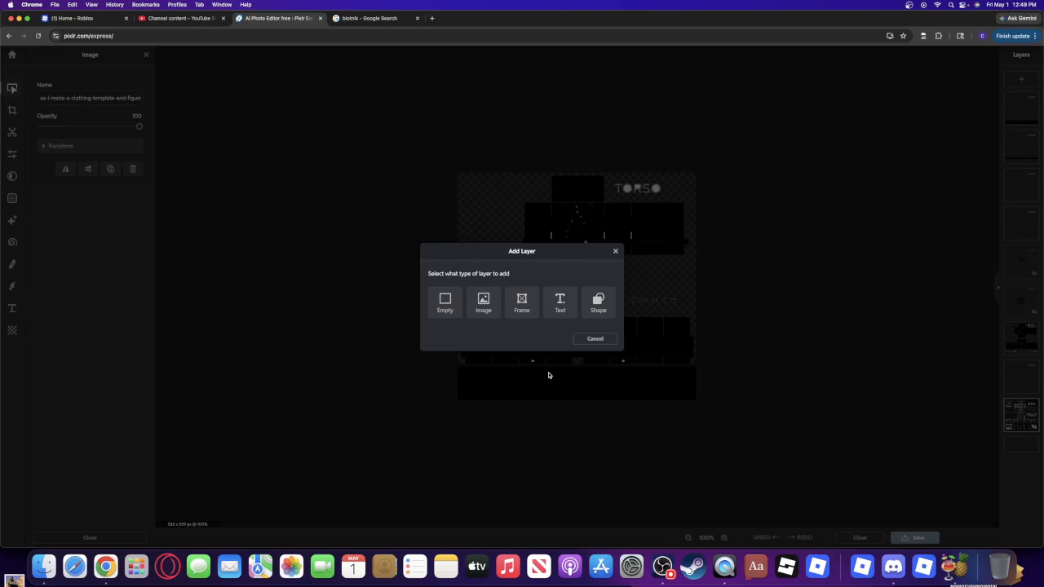
left_click(617, 252)
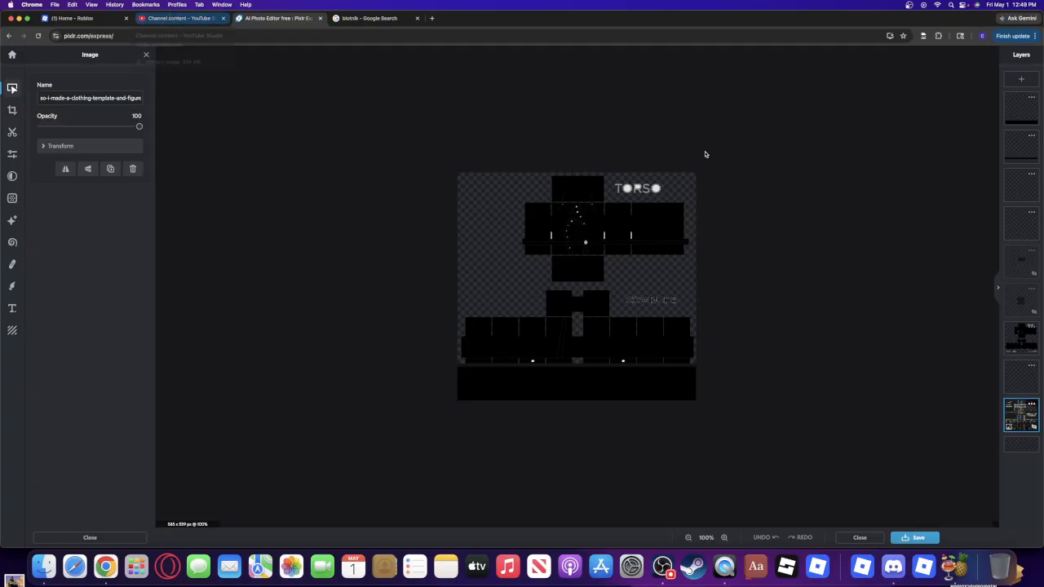
Switch the visibility of the hidden A test shirt black.png Copy layer on and off twice, and clear the layer selection.
left_click(1034, 313)
left_click(1033, 314)
left_click(1033, 313)
left_click(1034, 314)
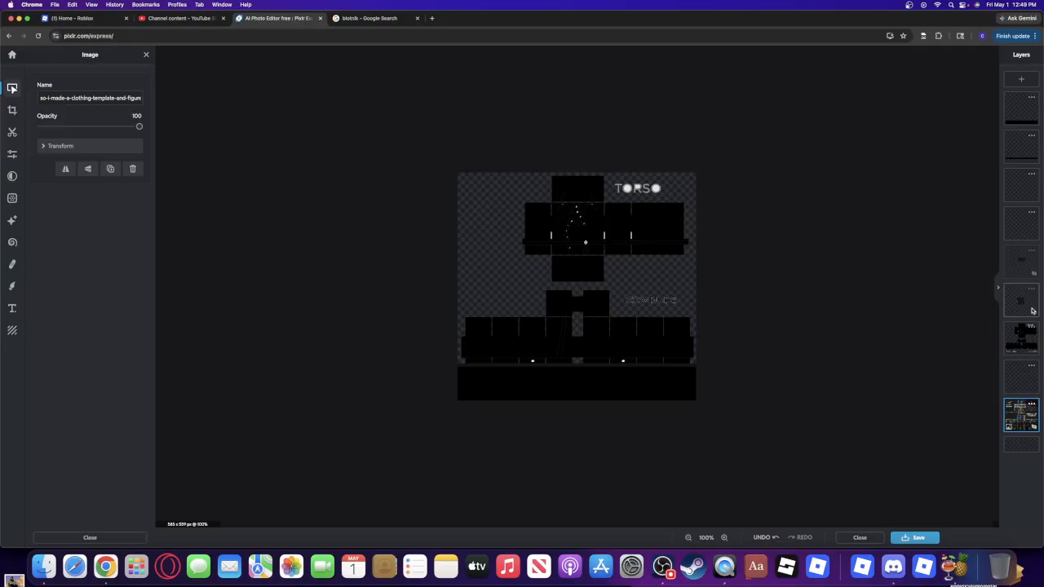
left_click(927, 275)
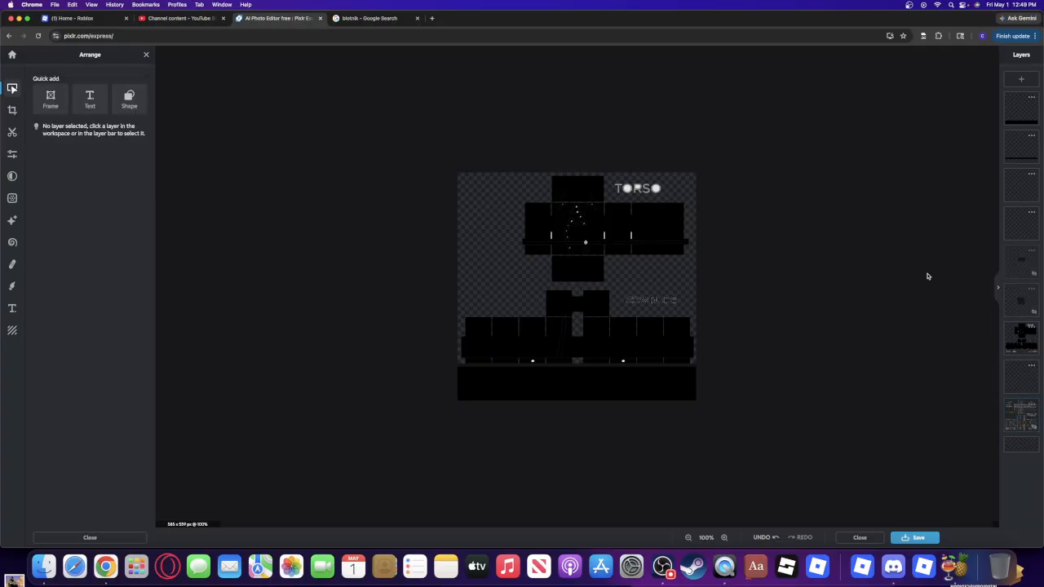
Check the channel's Shorts list in the YouTube Studio tab and return to the Pixlr Express tab.
left_click(180, 18)
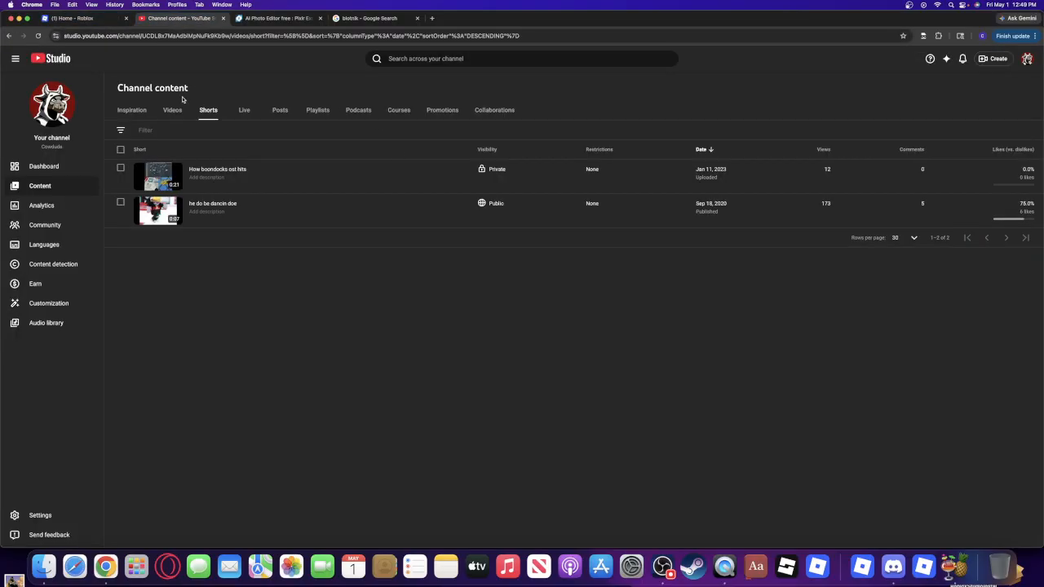
left_click(281, 19)
Unlock the A test shirt black.png layer's position, lock it again in the layer settings, and clear the layer selection.
left_click(1028, 338)
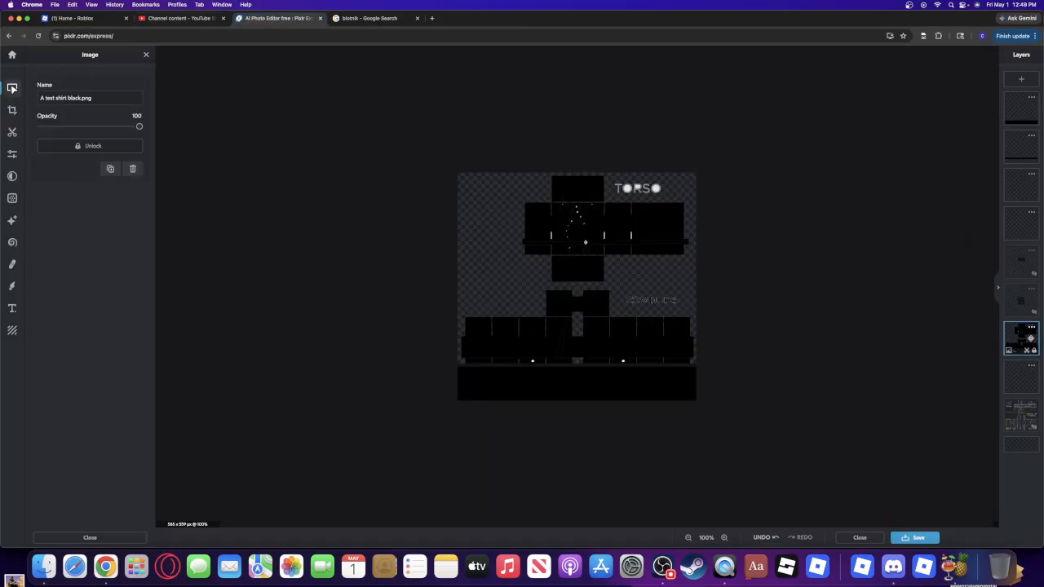
left_click(1027, 351)
left_click(1034, 351)
left_click(1034, 351)
left_click(1035, 351)
left_click(1034, 351)
left_click(1032, 328)
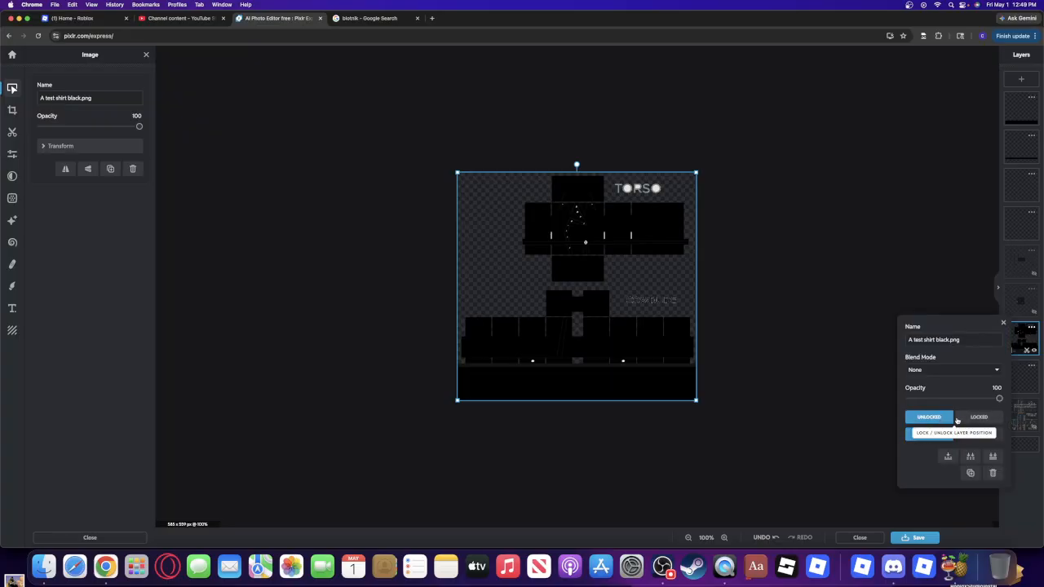
left_click(979, 417)
left_click(967, 286)
left_click(1018, 306)
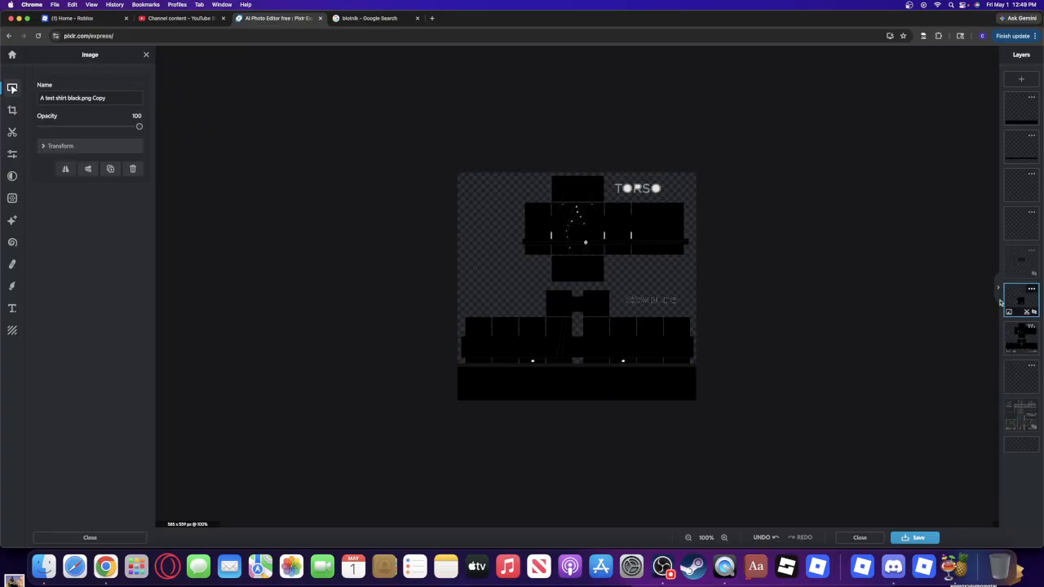
left_click(920, 285)
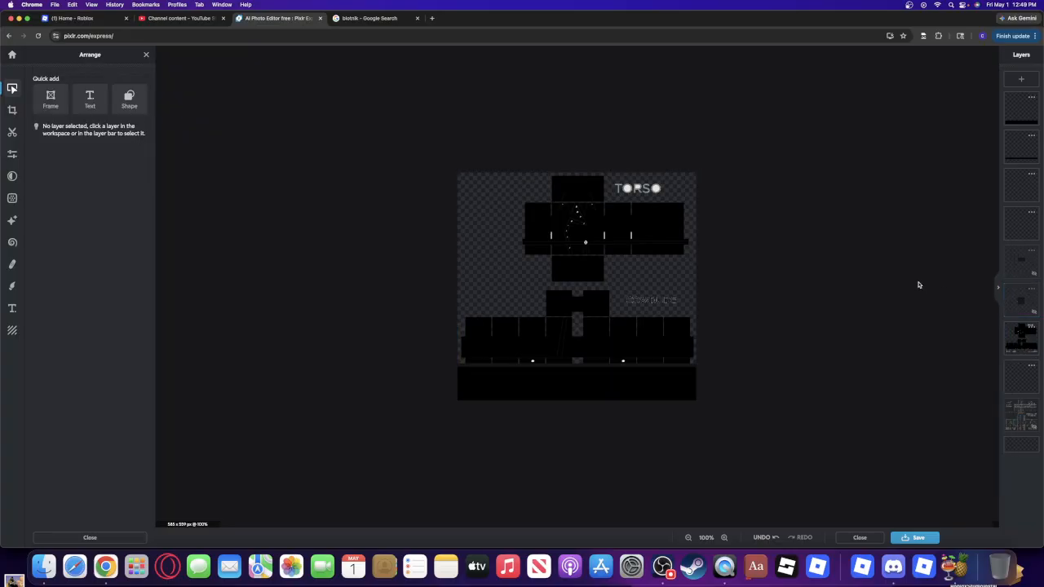
Close the blotnik search tab, load youtube.com in a new tab and open the account menu there.
left_click(433, 19)
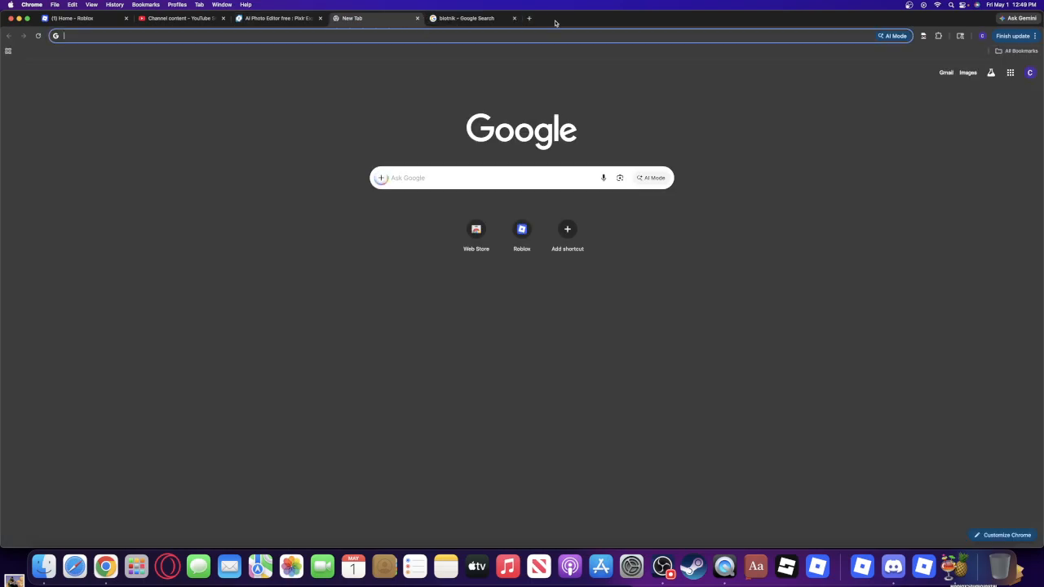
left_click(514, 18)
type("y")
key("BackSpace")
key("BackSpace")
type("youtube.com")
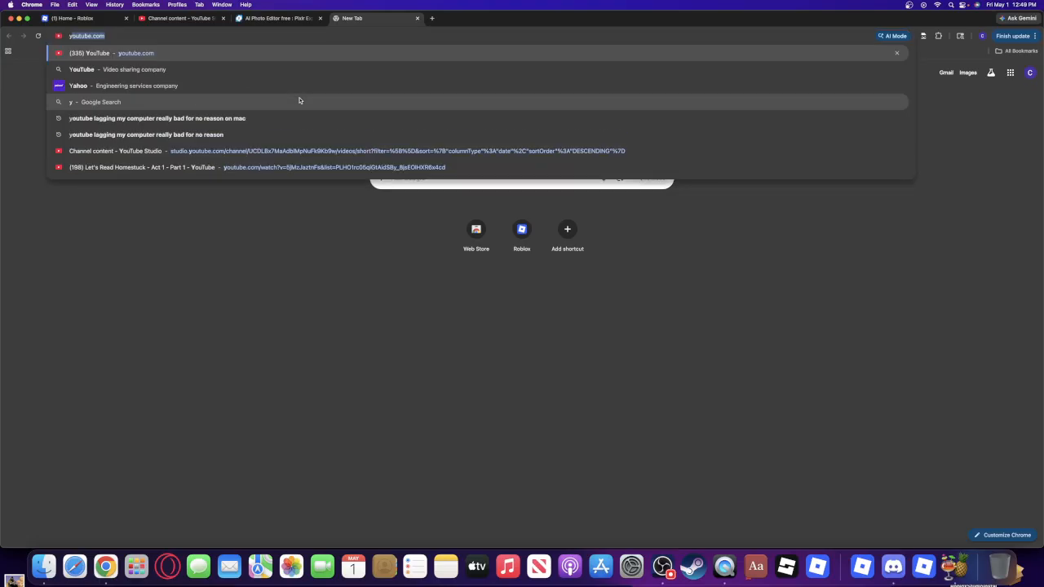
key("Return")
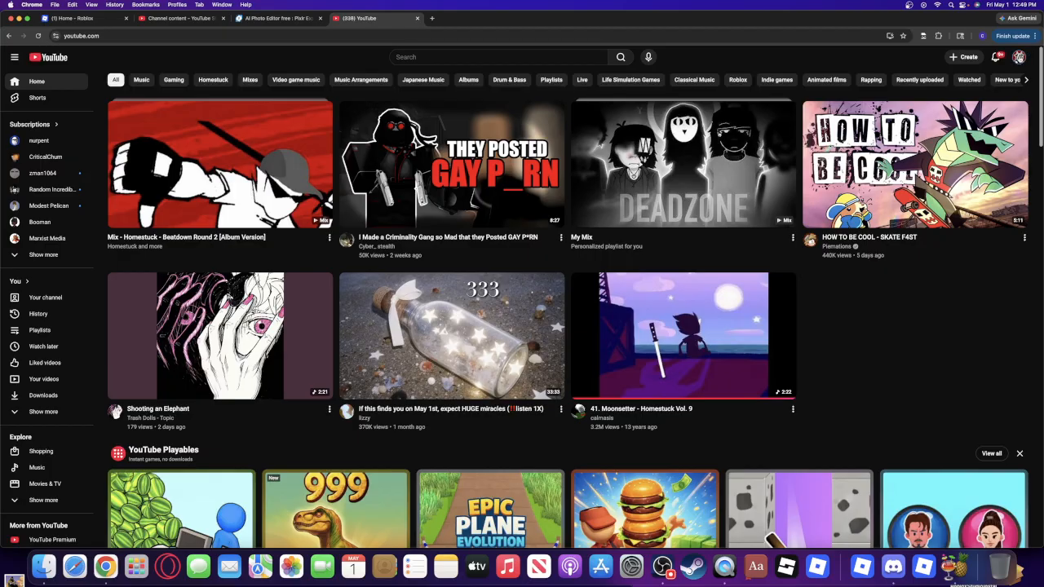
left_click(1019, 57)
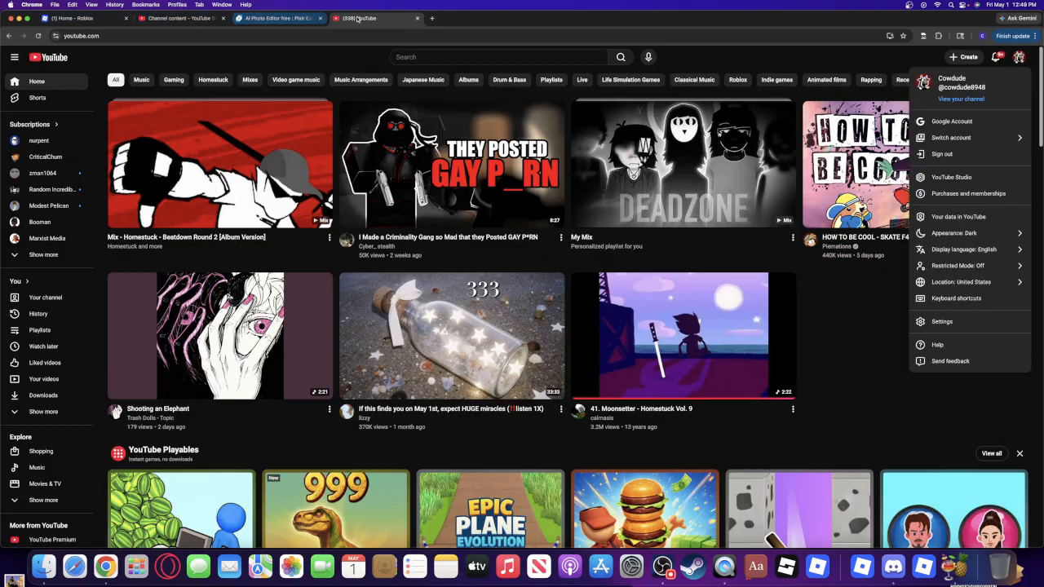
Return to the Pixlr Express tab and bring up the OBS window with the recording controls.
left_click(306, 18)
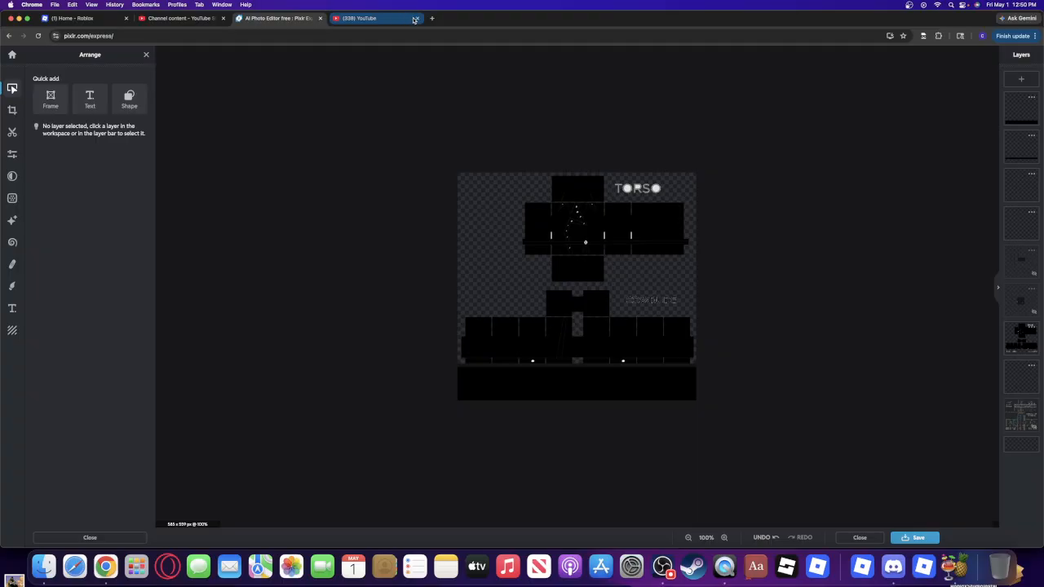
left_click(663, 567)
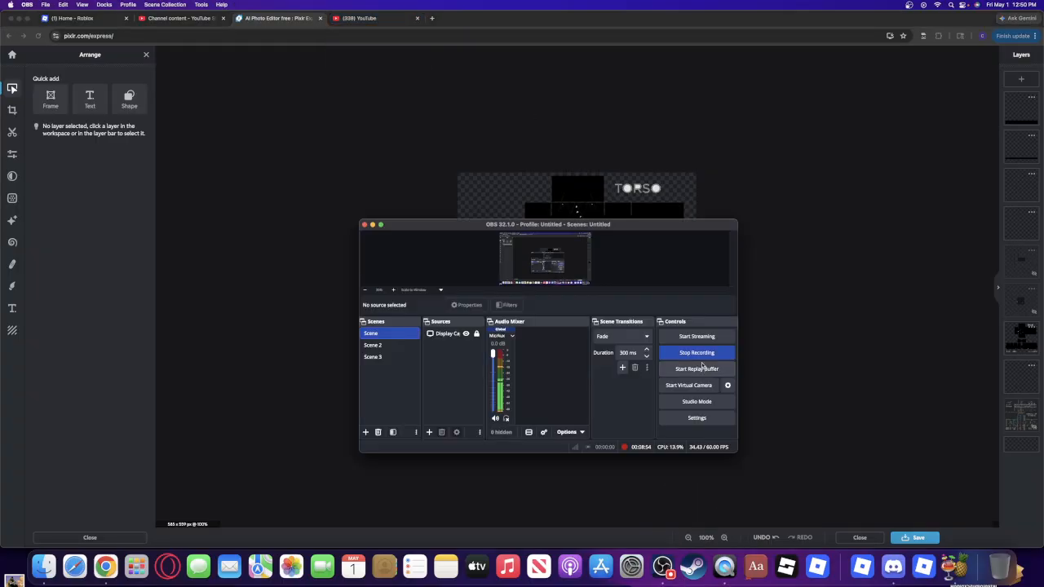